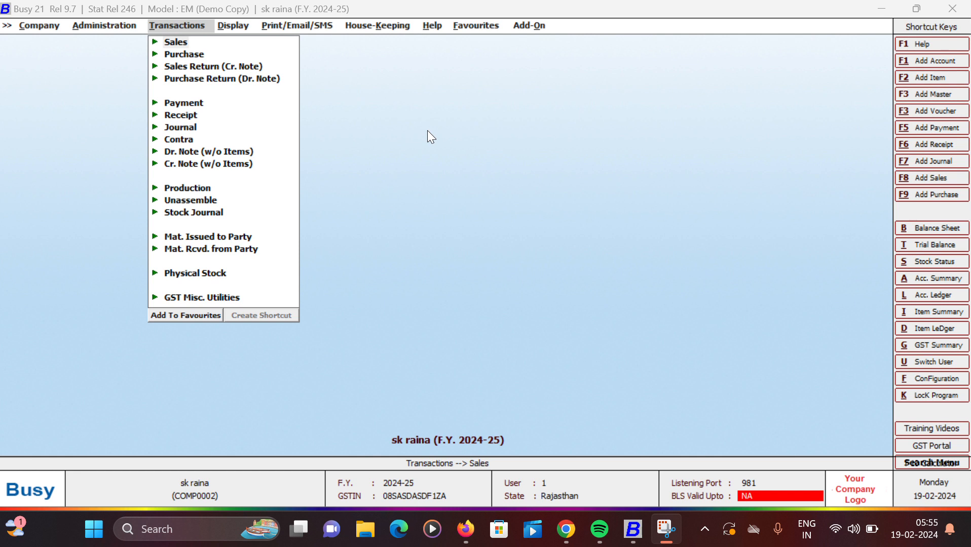
Step: Expand the Sales and Cr. Note (w/o Items) entries to show their voucher options
click(186, 40)
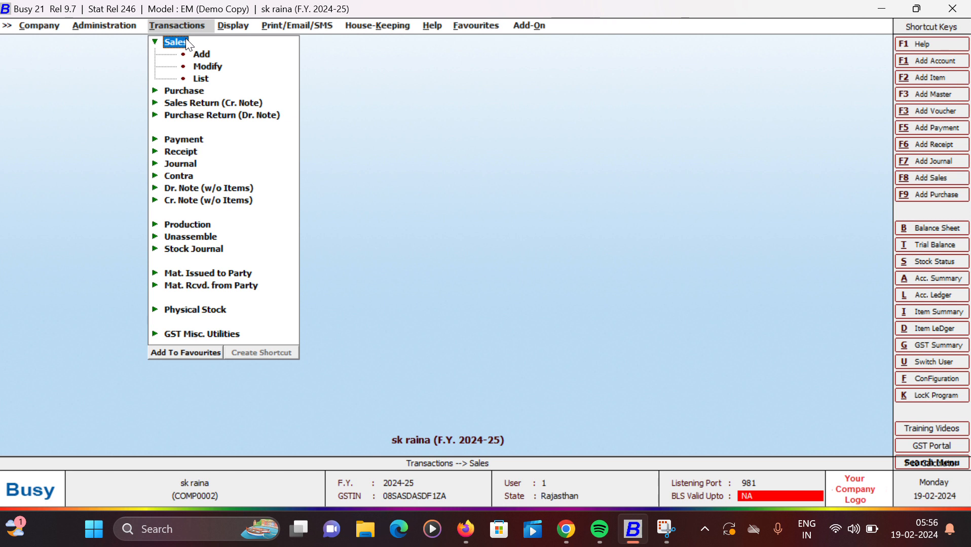
click(202, 202)
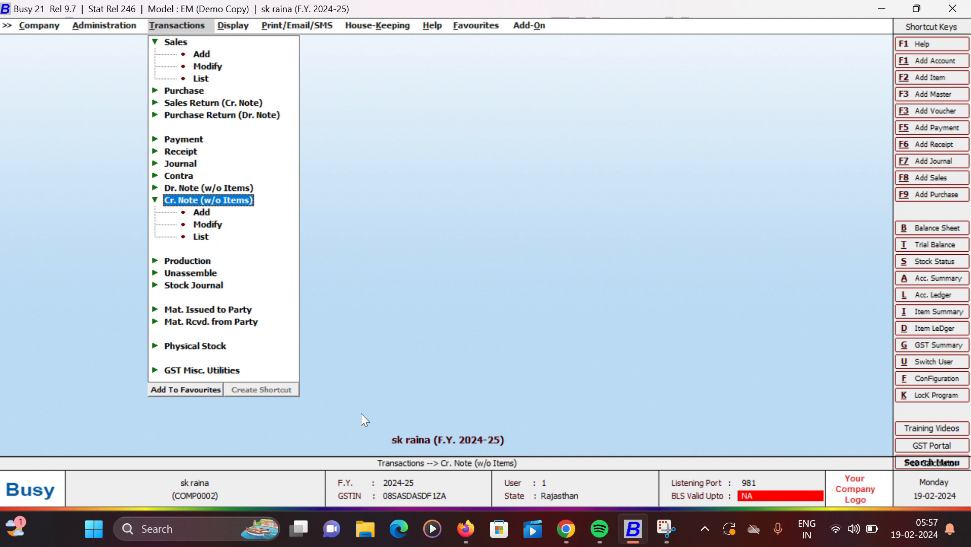
Step: Switch to Chrome, review the party, item and tax details of the File 22.pdf tax invoice, and return to Busy
mouse_move(566, 529)
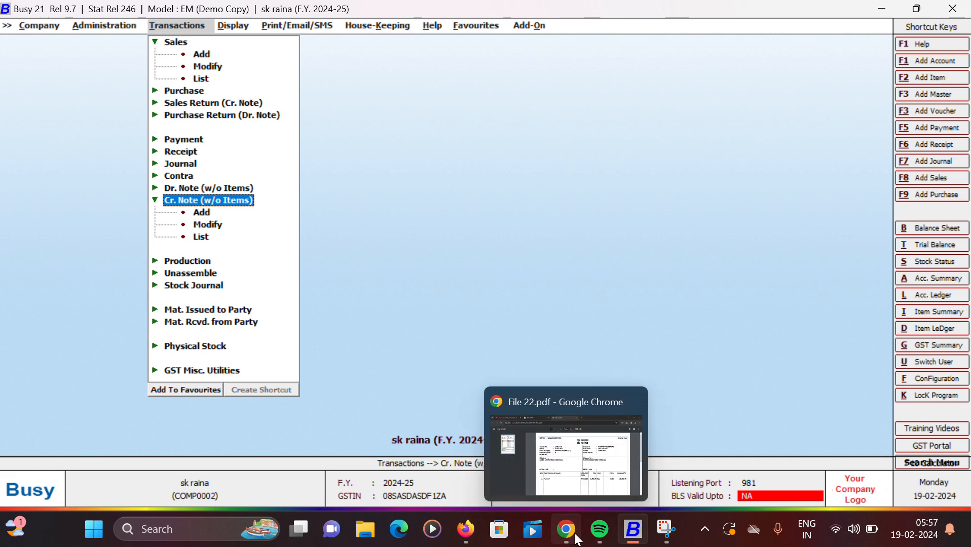
click(587, 437)
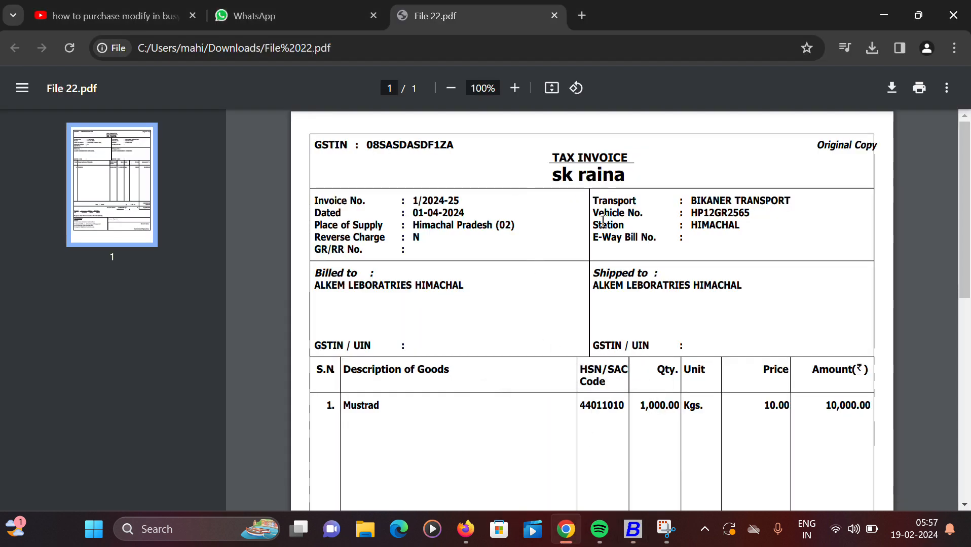
scroll(590, 226, down, 1)
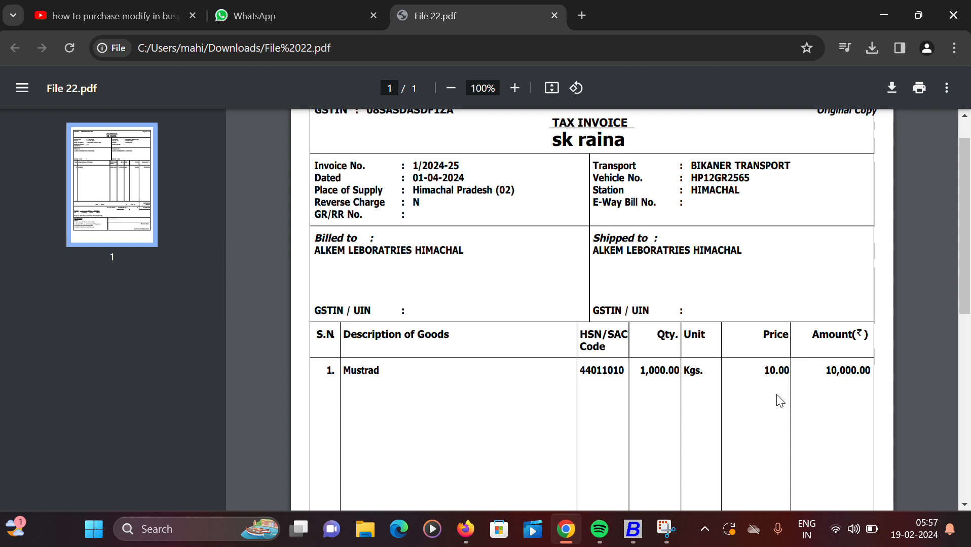
scroll(781, 402, down, 2)
scroll(781, 400, down, 5)
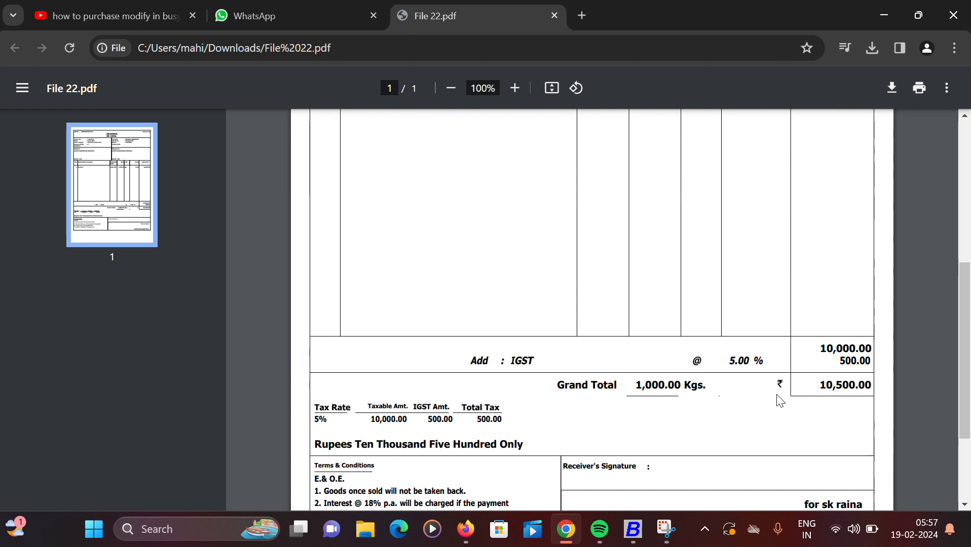
scroll(780, 401, up, 5)
scroll(780, 401, up, 2)
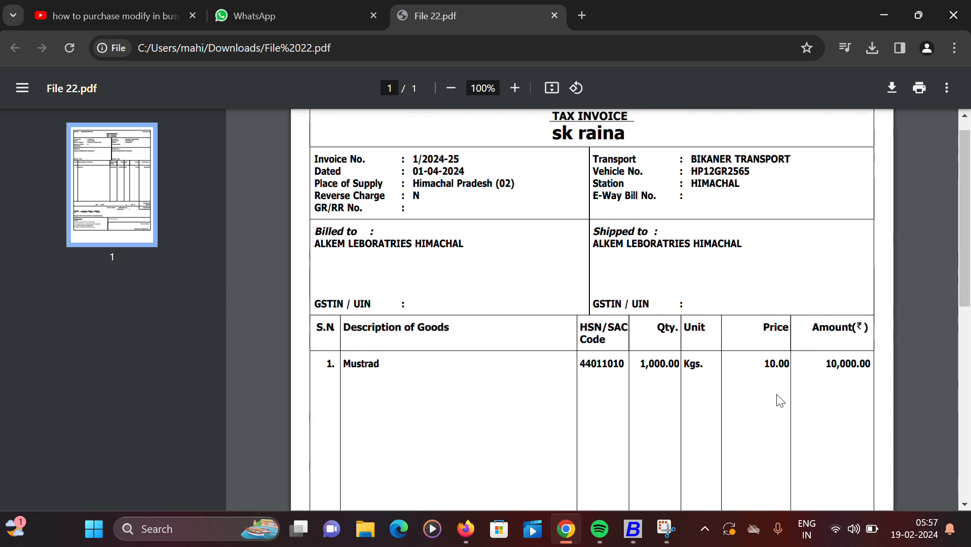
mouse_move(633, 529)
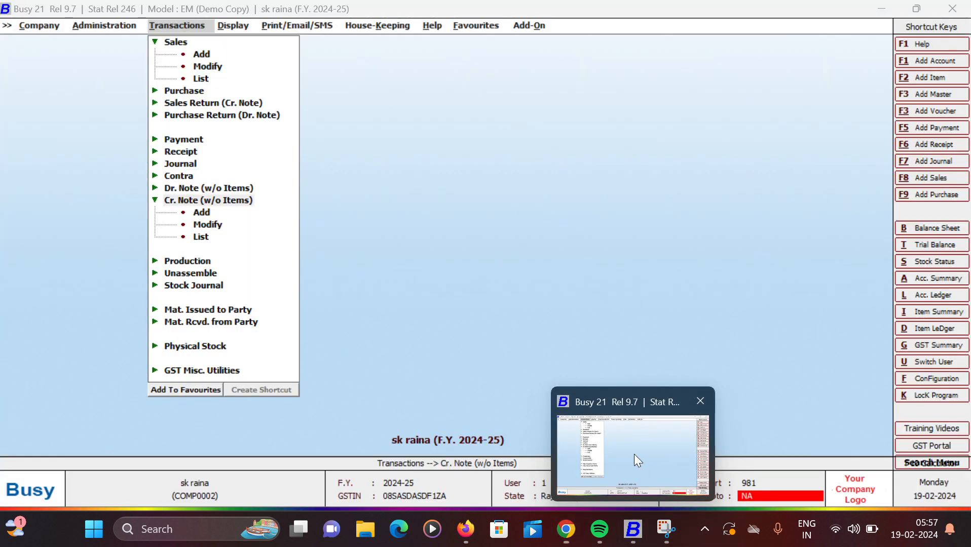
click(634, 454)
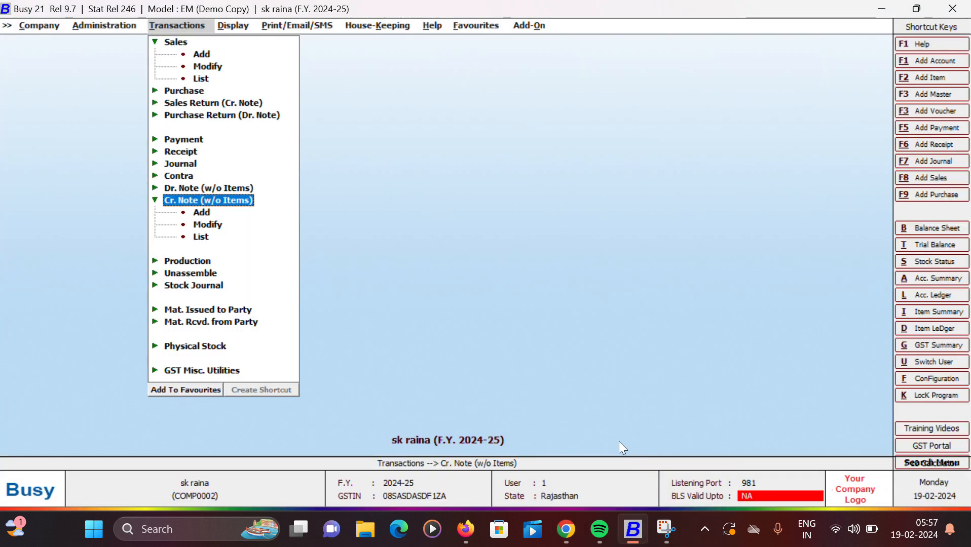
Step: Add a Cr. Note (w/o Items) dated 01-04-2024 with GST nature Cr. Note Issued against Sale, crediting ALKEM LEBORATRIES HIMACHAL
key(Down)
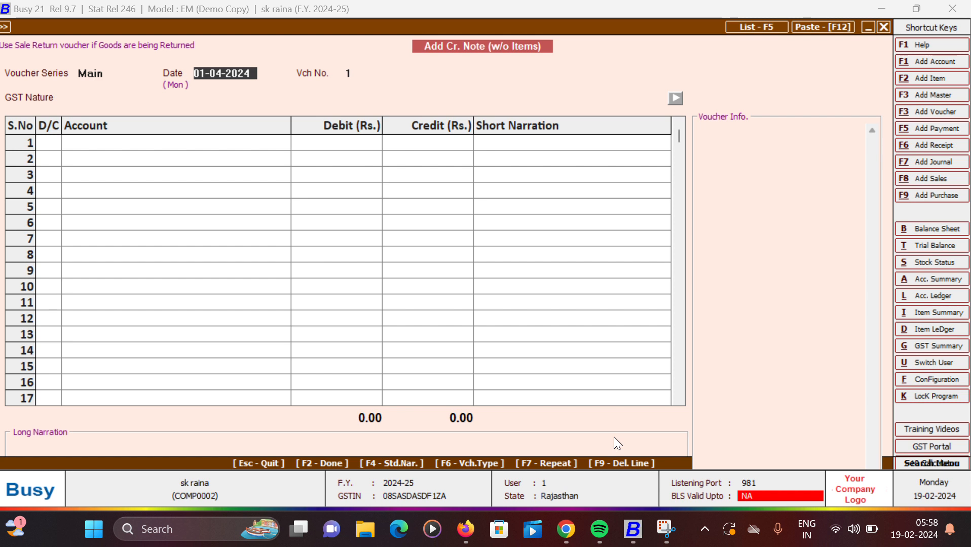
key(Return)
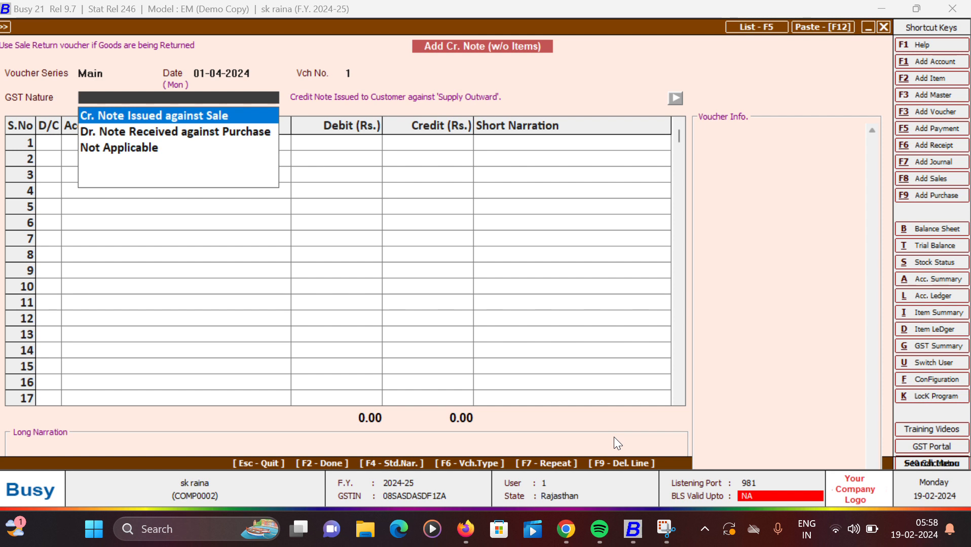
key(Return)
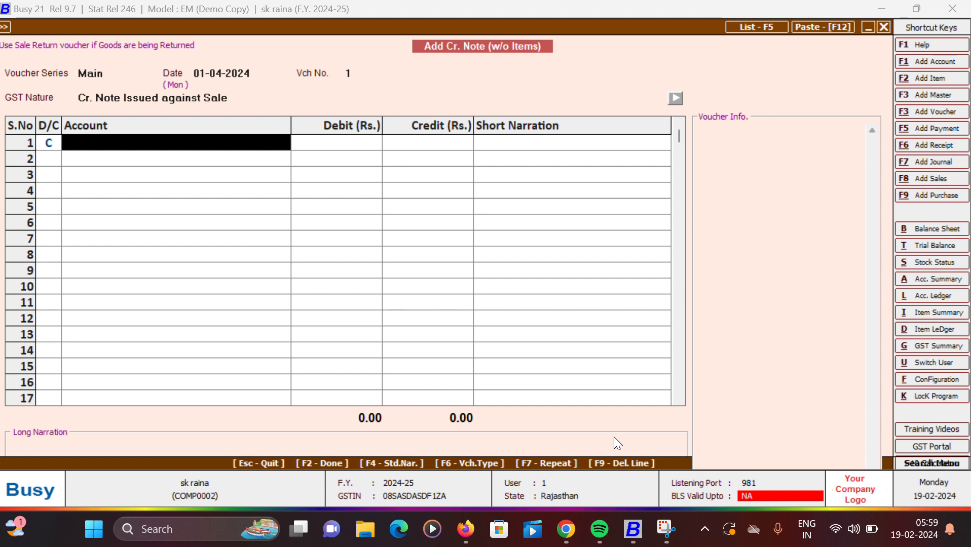
text(a)
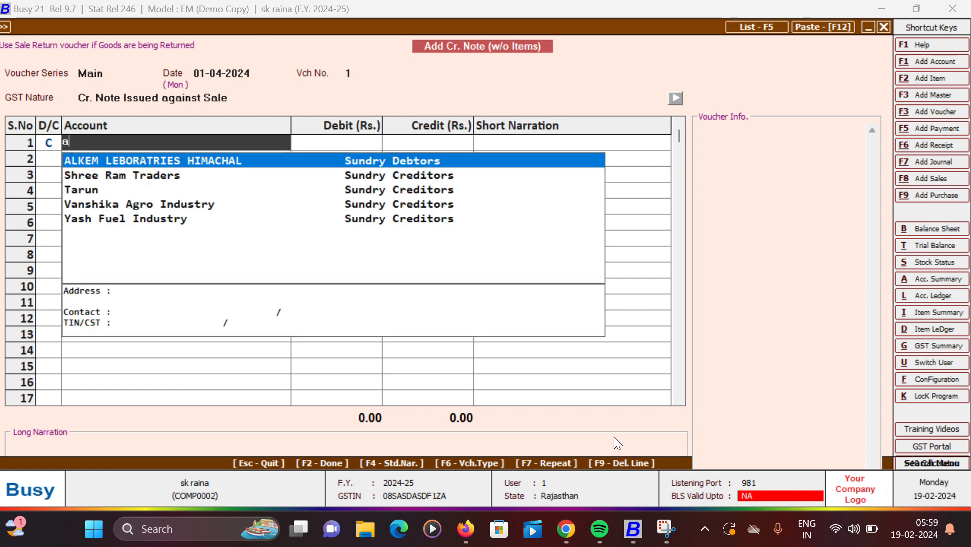
key(Return)
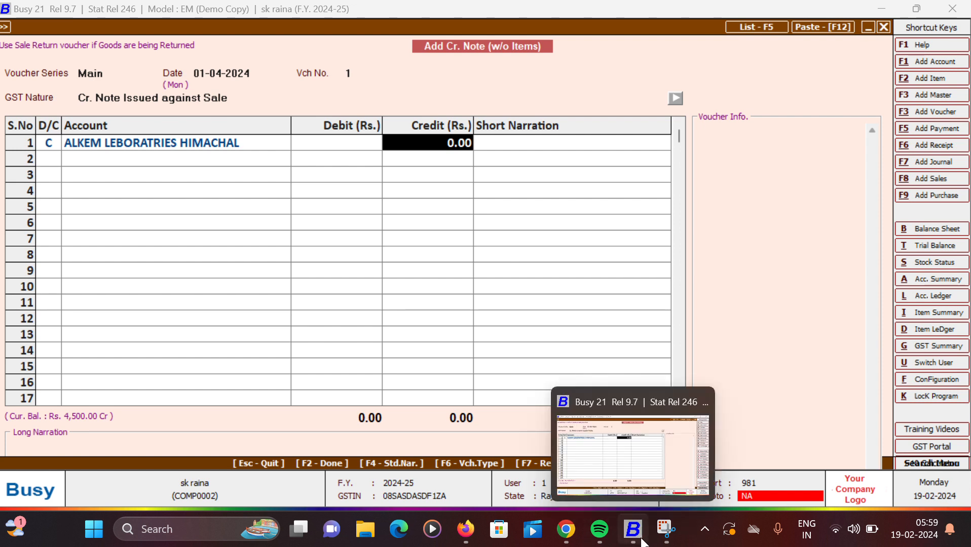
Step: Check the item price, taxable amount, IGST and grand total on the File 22.pdf invoice in Chrome, and return to Busy
mouse_move(566, 529)
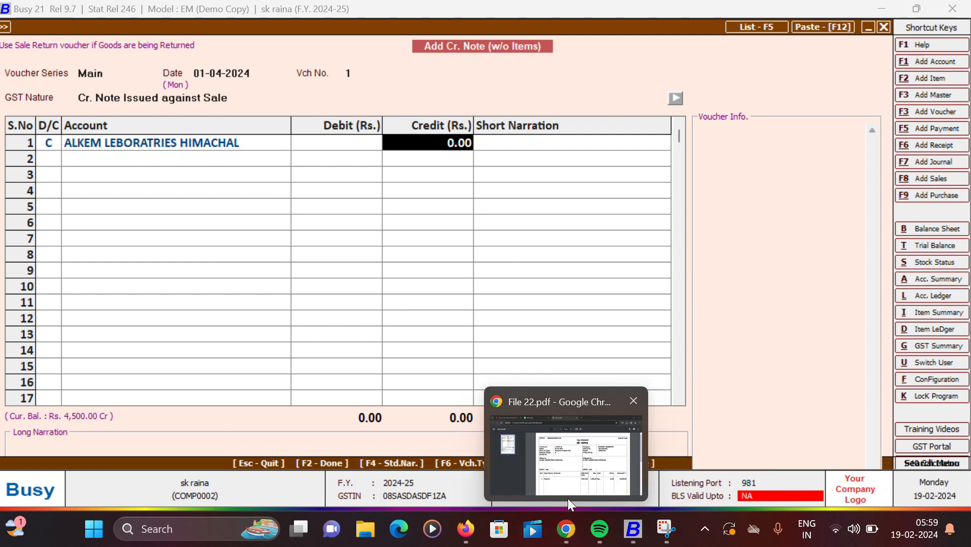
click(580, 455)
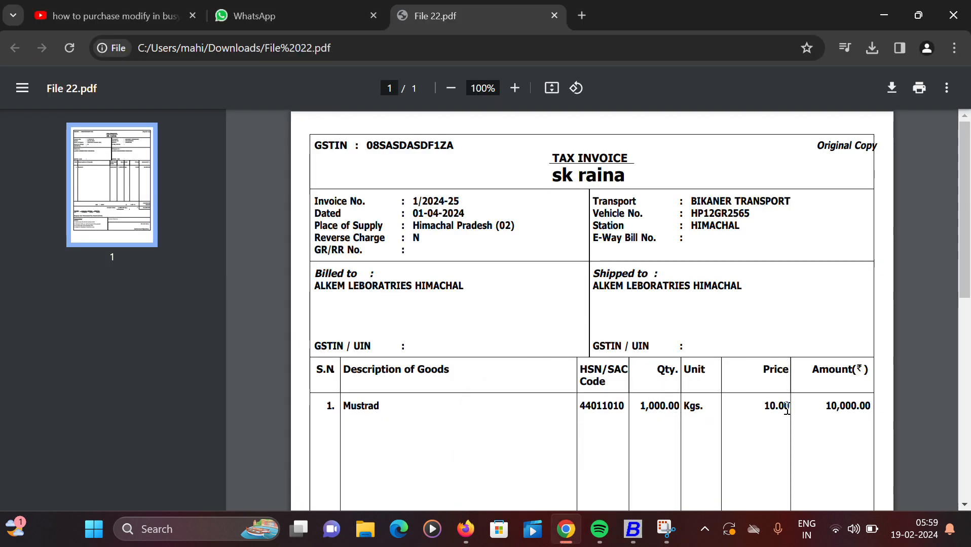
scroll(768, 400, down, 2)
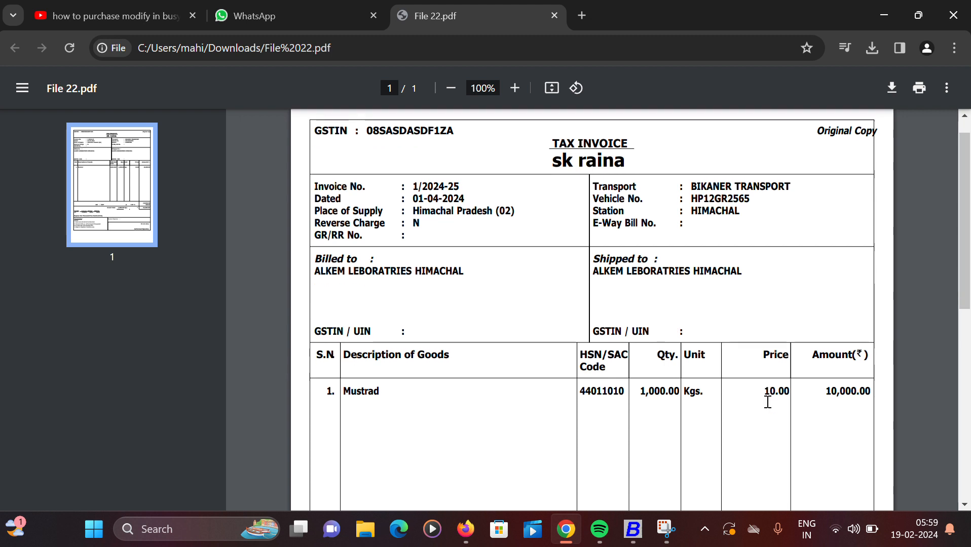
scroll(767, 402, down, 4)
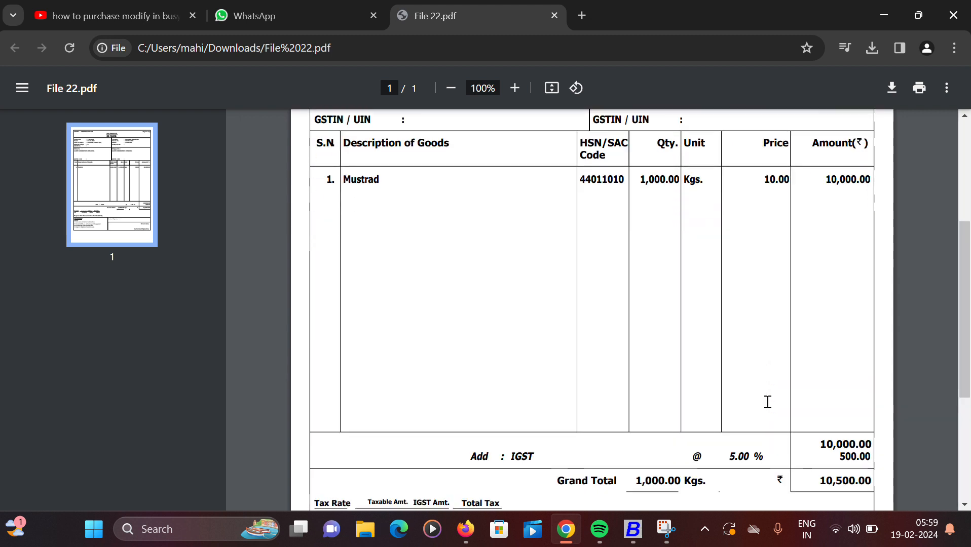
scroll(768, 402, down, 1)
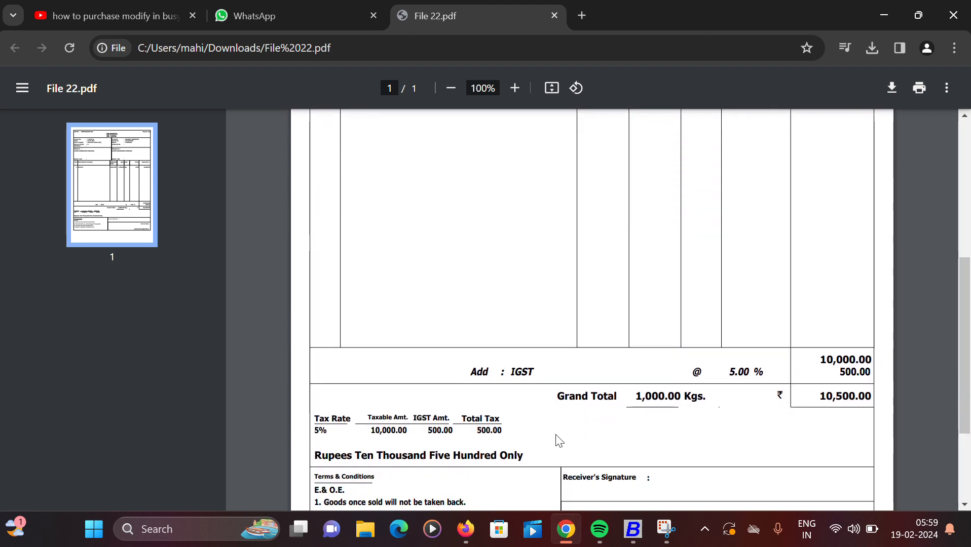
scroll(622, 306, up, 7)
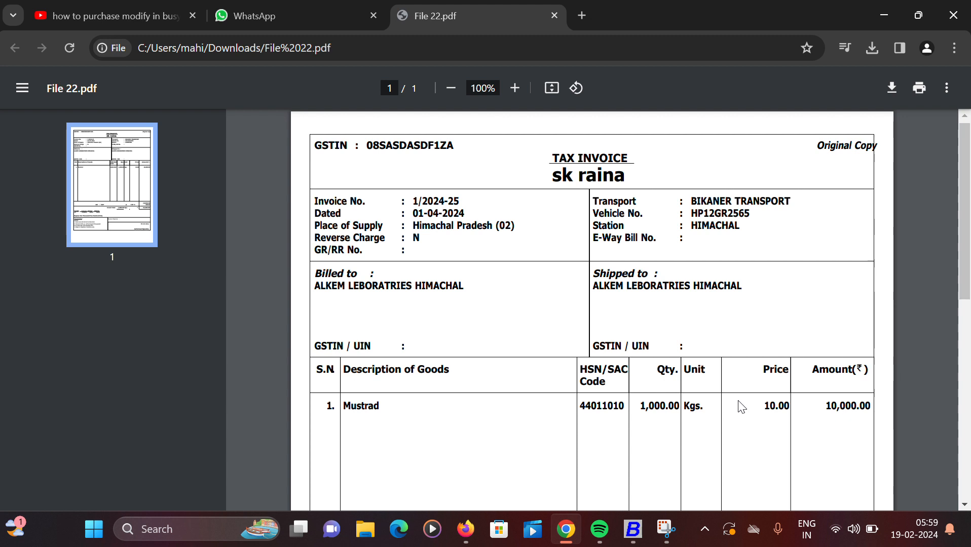
scroll(741, 406, down, 4)
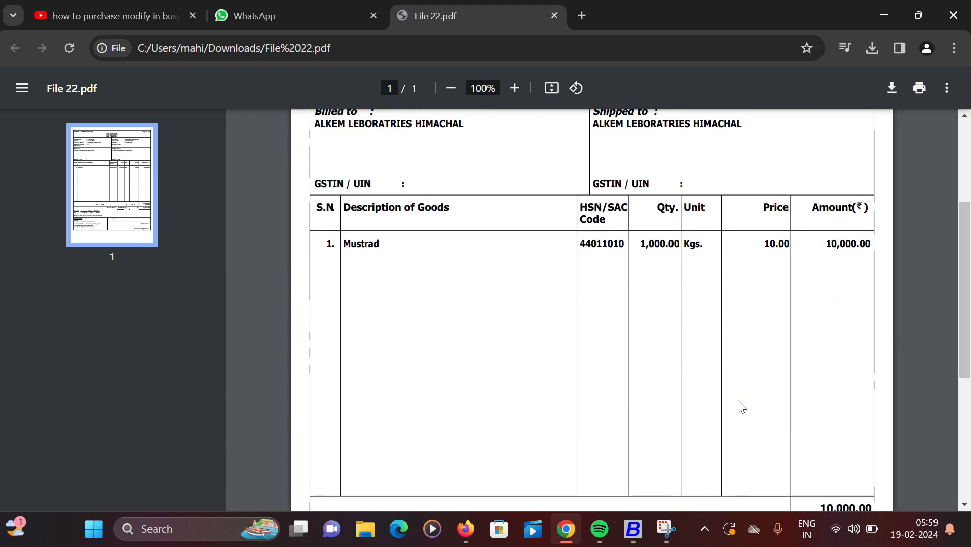
scroll(741, 407, down, 2)
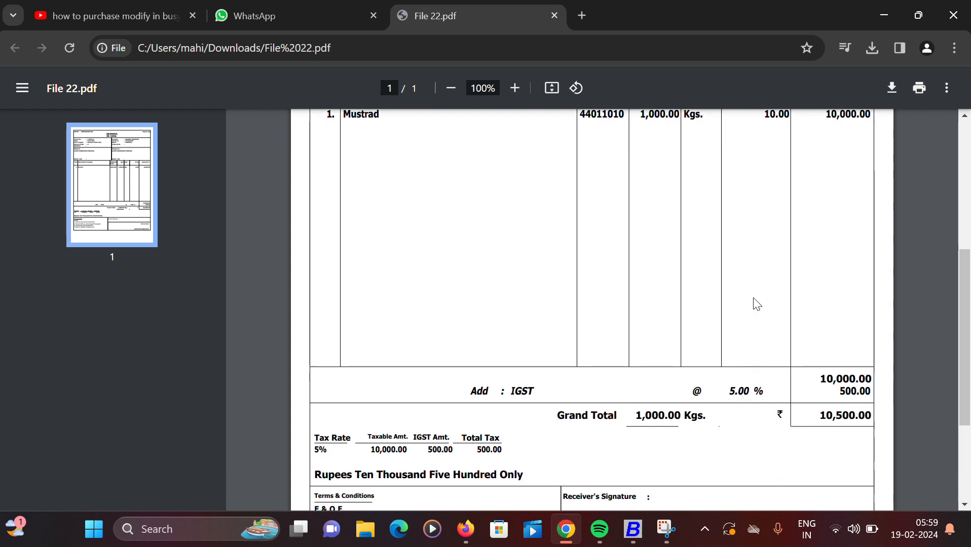
mouse_move(633, 529)
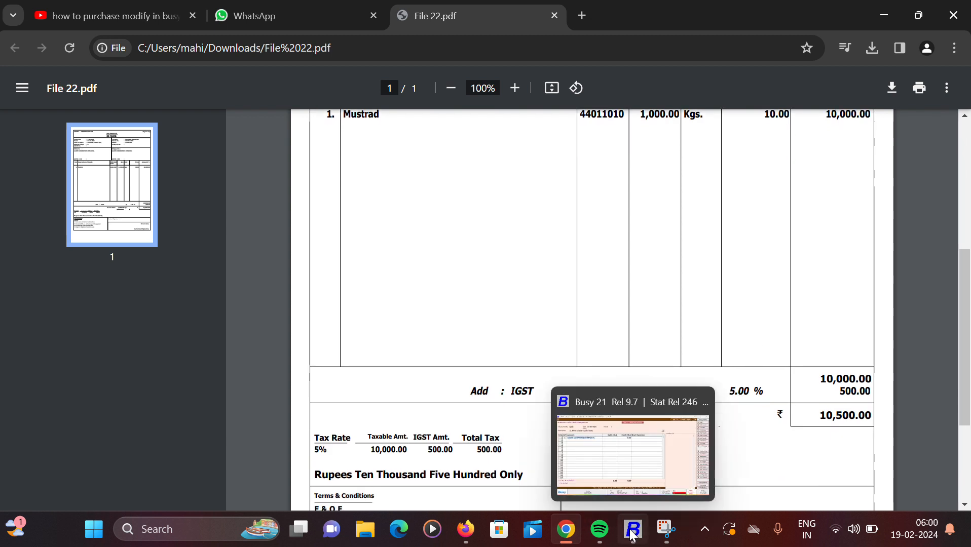
click(632, 478)
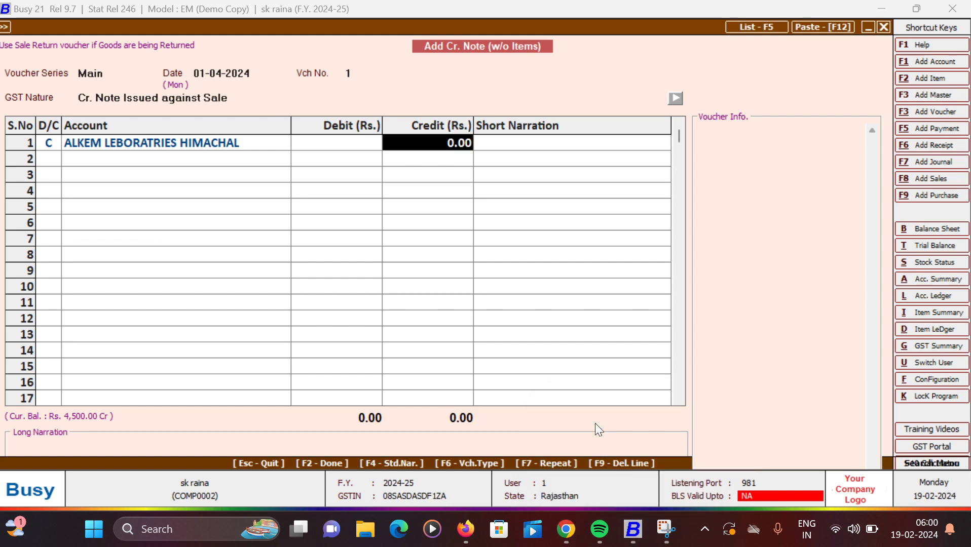
Step: Set the credit amount for ALKEM LEBORATRIES HIMACHAL to 1,050.00 and begin a debit entry on the second line
text(10)
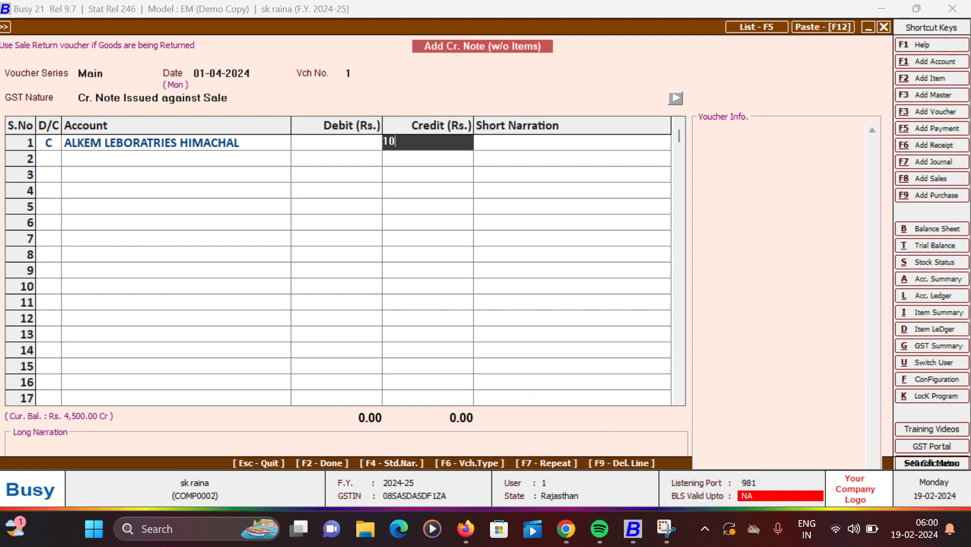
text(50)
key(Return)
key(Return)
key(Return)
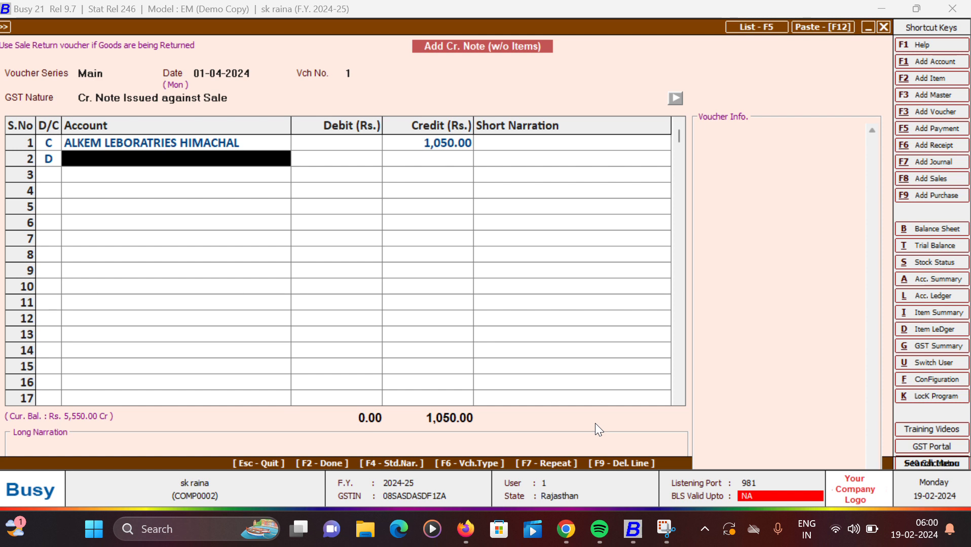
Step: Debit the Sales account with 1,000.00 on the second line of the credit note
text(sa)
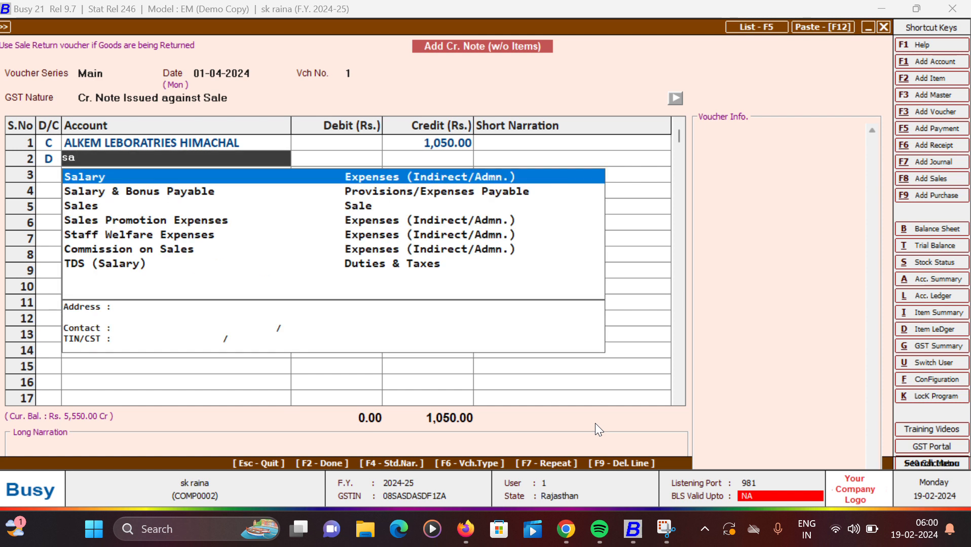
key(Down)
key(Down)
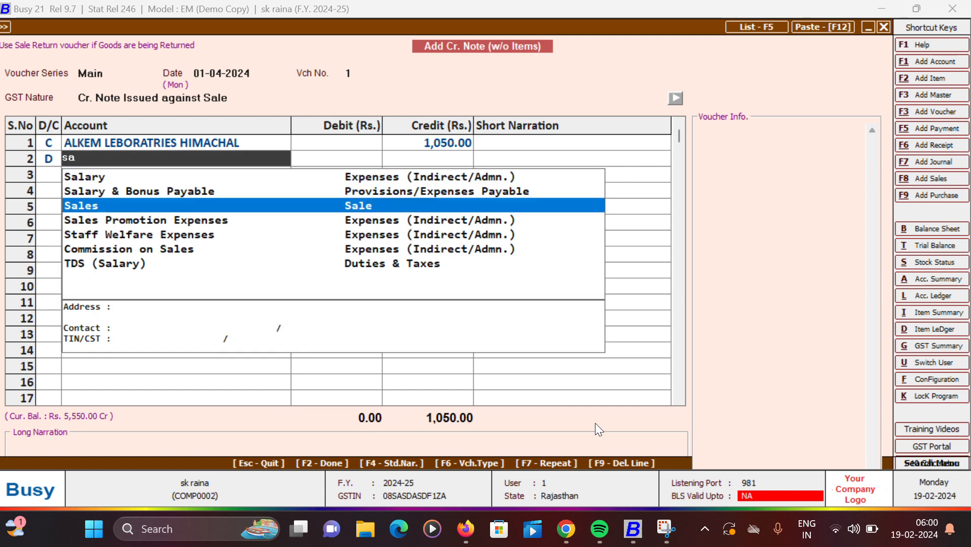
key(Return)
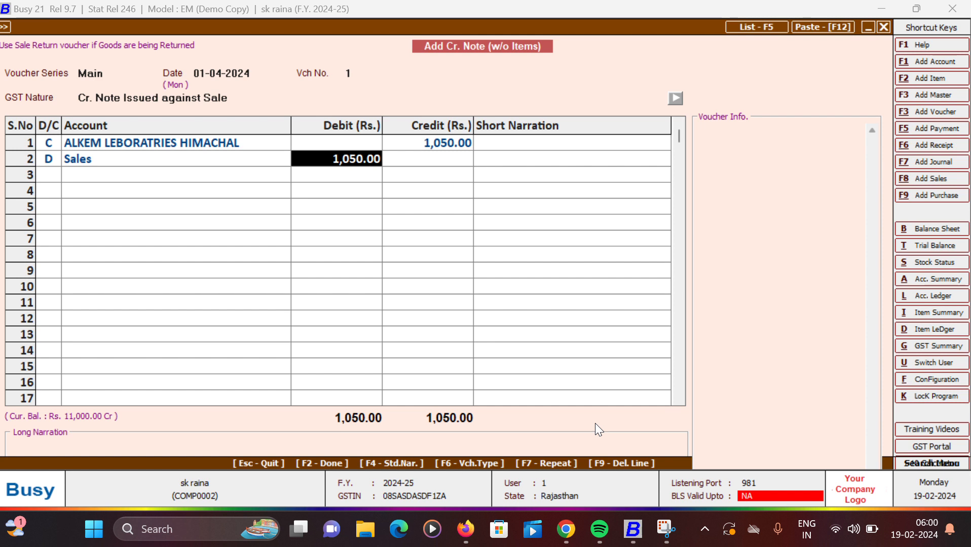
text(1)
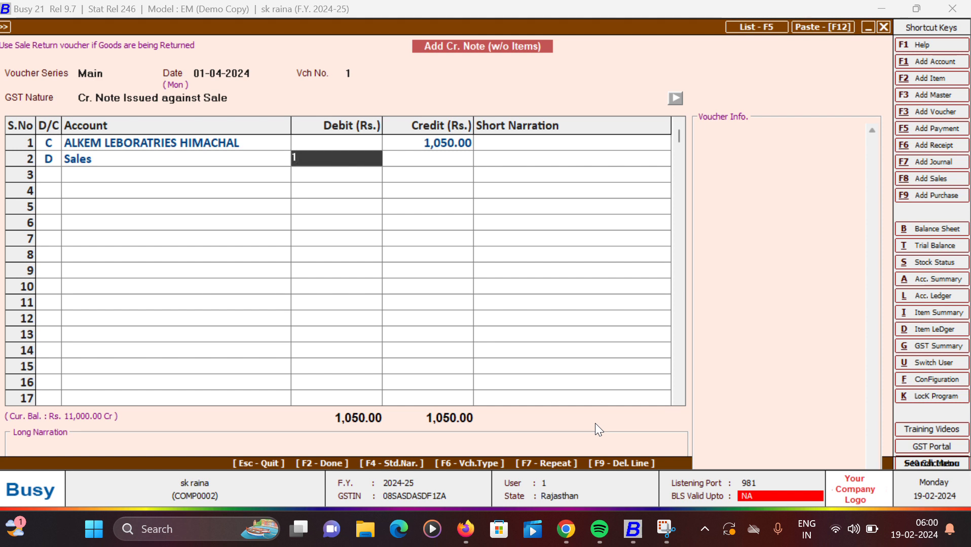
text(000)
key(Return)
key(Return)
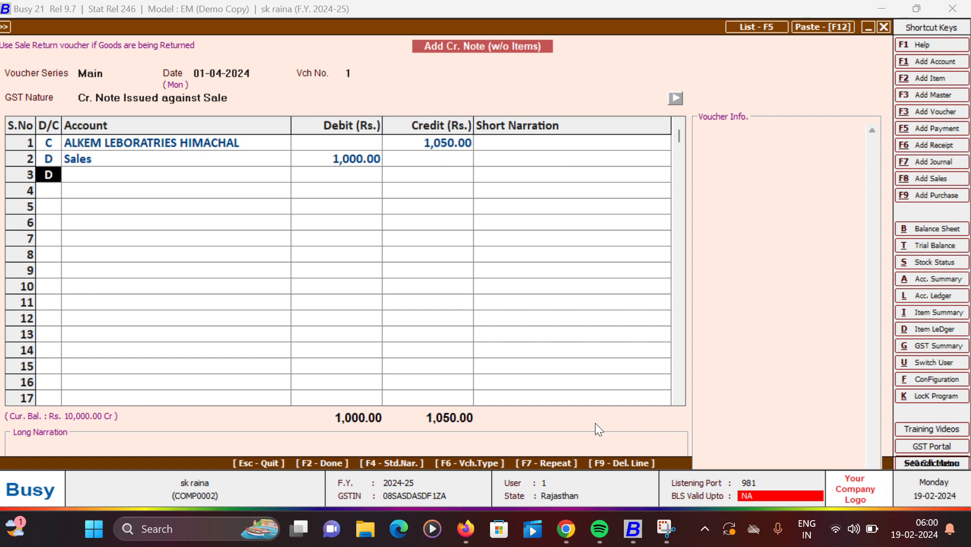
Step: Choose CGST Output as the debit account on the third line of the credit note
key(Return)
text(C)
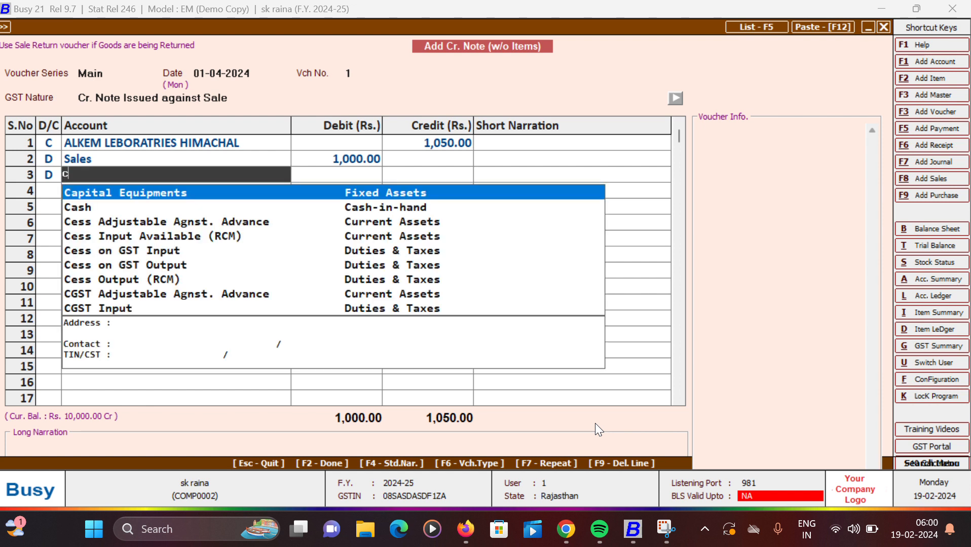
text(g)
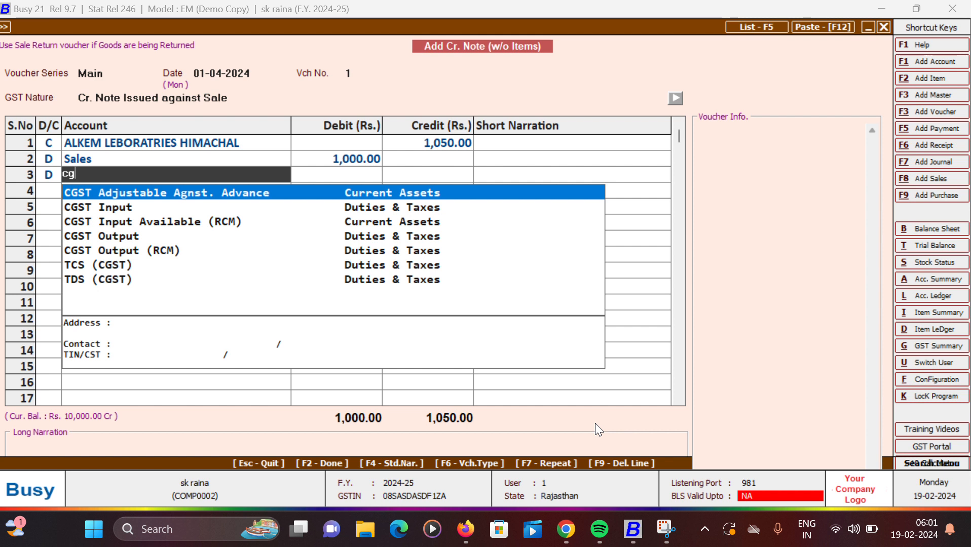
key(Down)
key(Down)
key(Down)
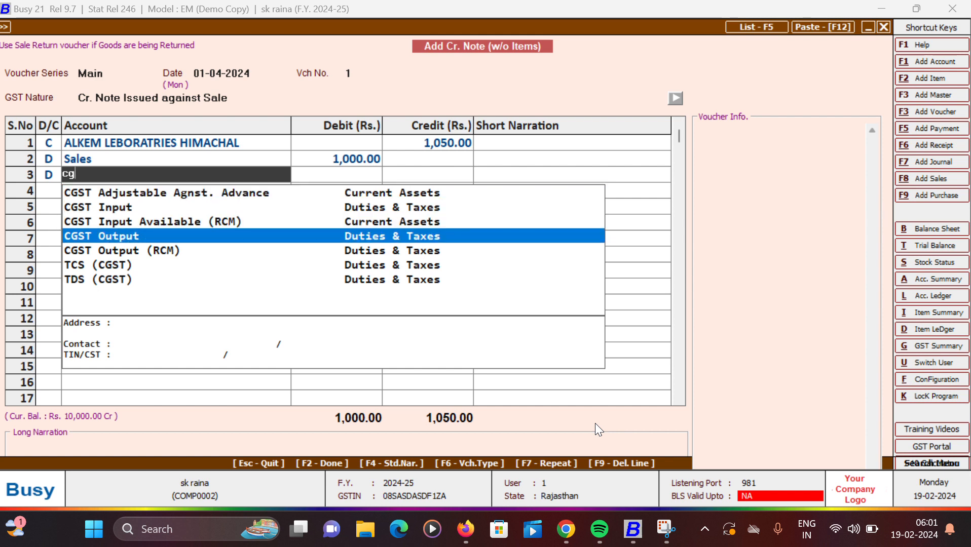
key(Return)
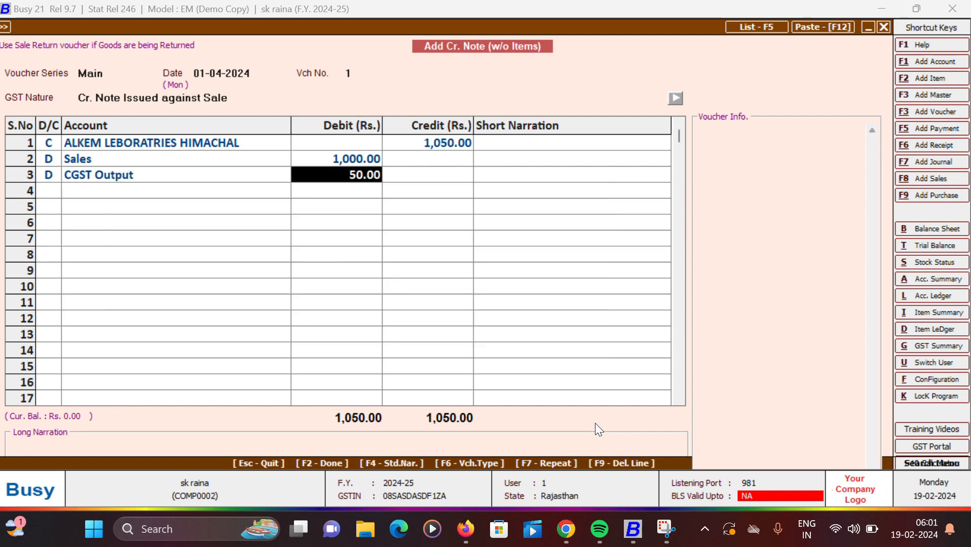
Step: Set the CGST Output debit to 25.00 and debit SGST Output with 25.00 on the fourth line
text(25)
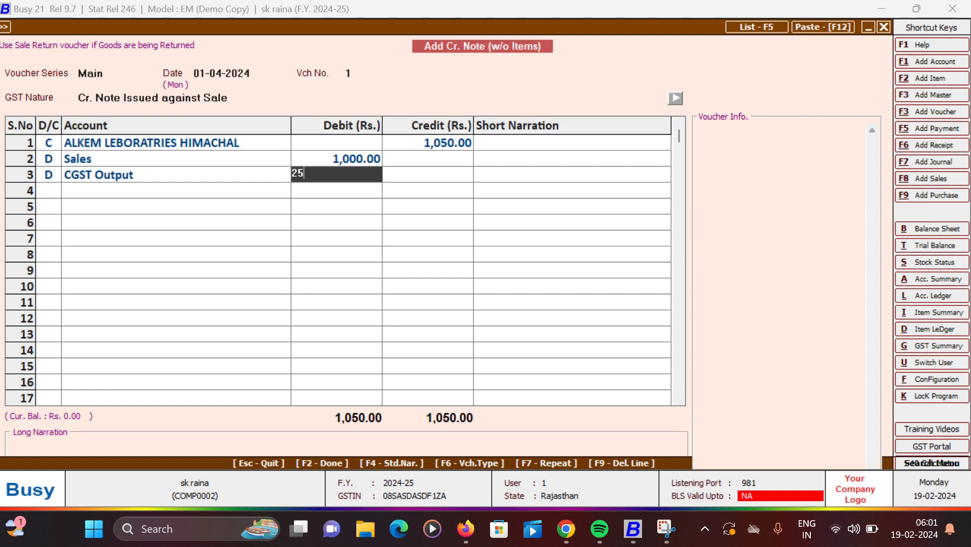
key(Return)
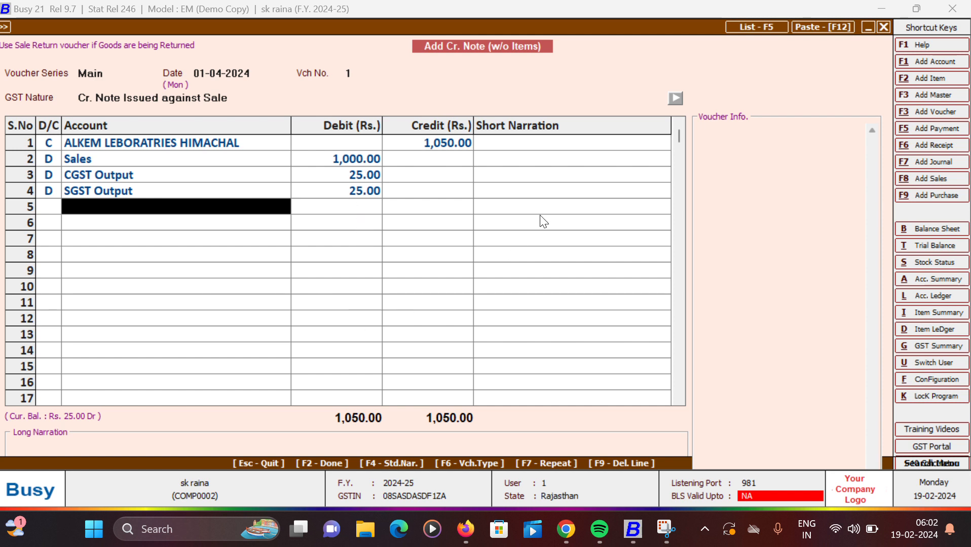
Step: Enter "cr note issue agsinst alkem laboratories" as the credit note's long narration and proceed to the debit/credit note adjustment
click(132, 449)
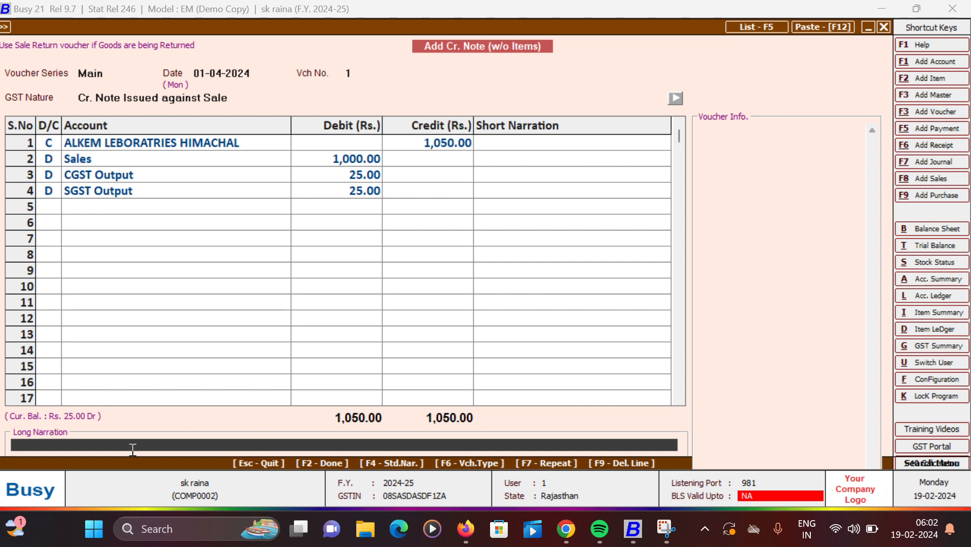
text(cr note)
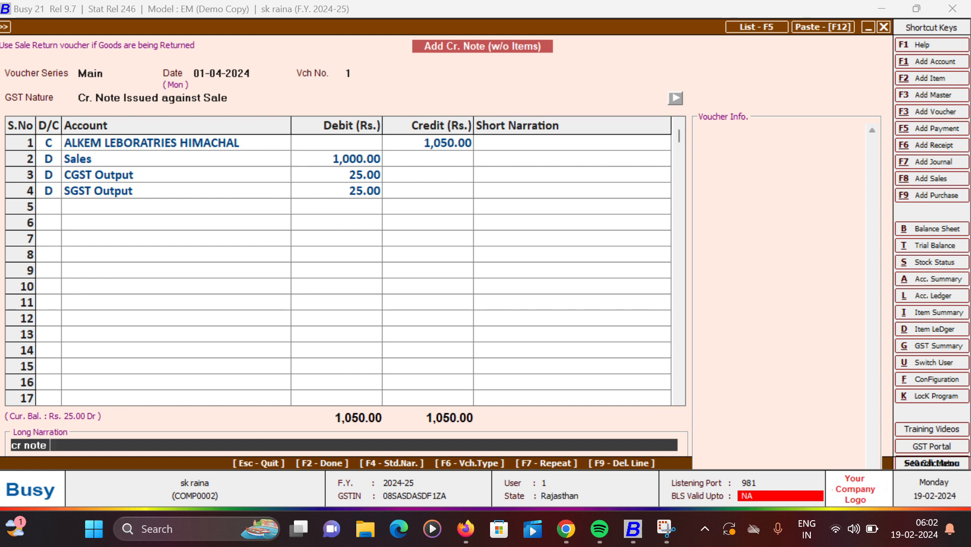
text( issue agsinst ale)
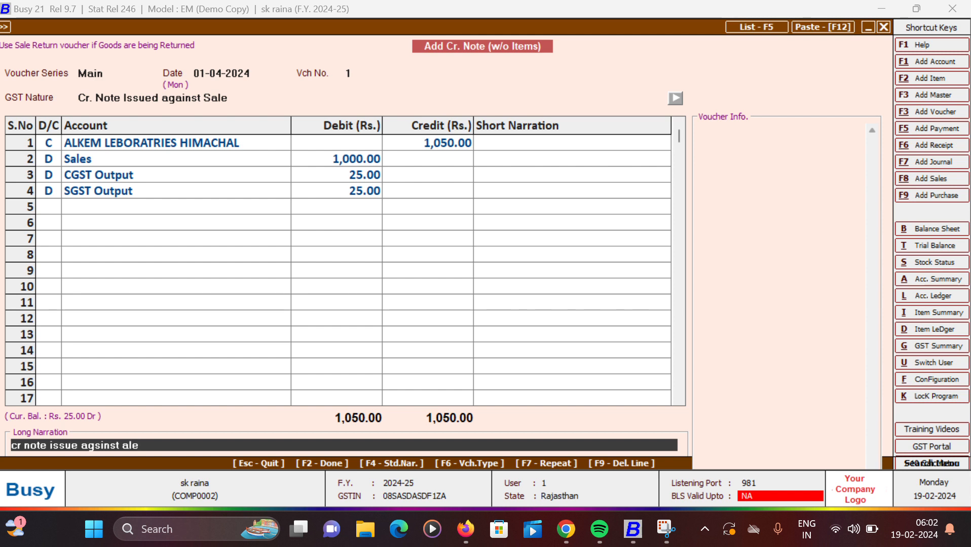
key(BackSpace)
text(kem la)
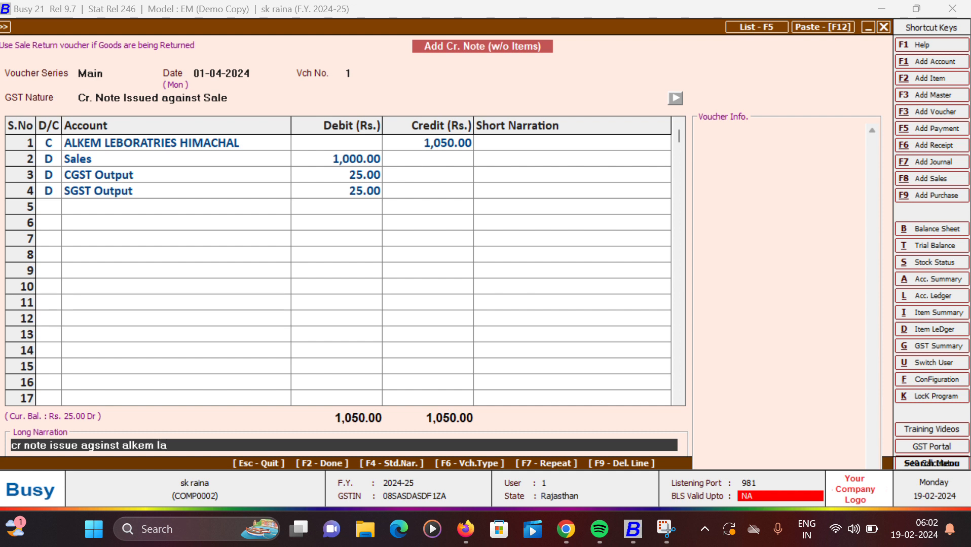
text(boratories)
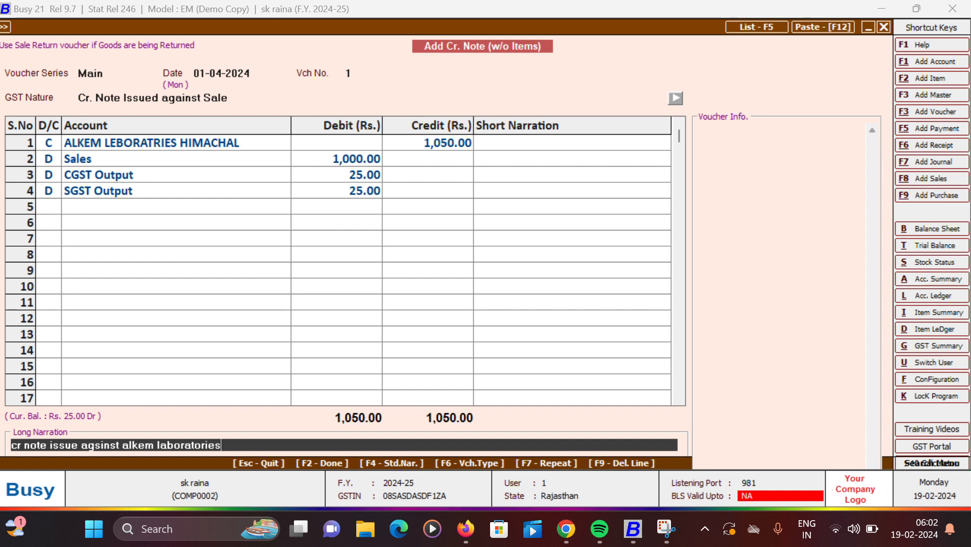
key(Return)
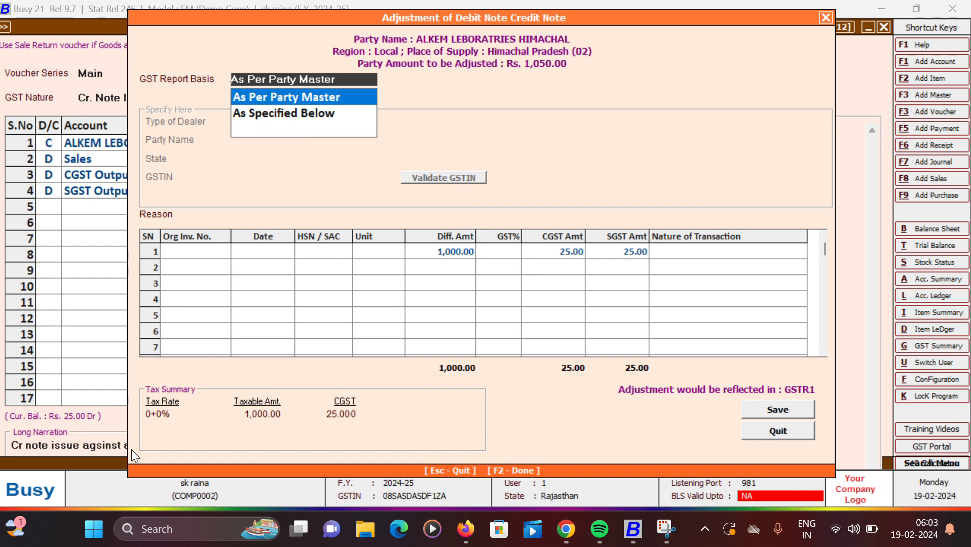
Step: Keep the GST report basis As Per Party Master and set the adjustment reason to 04-Correction in Invoice
key(Return)
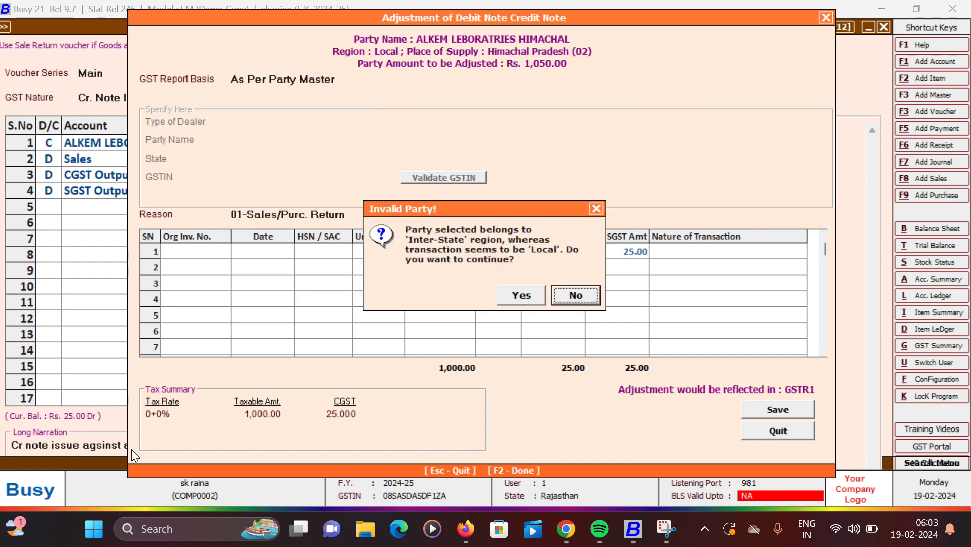
key(Return)
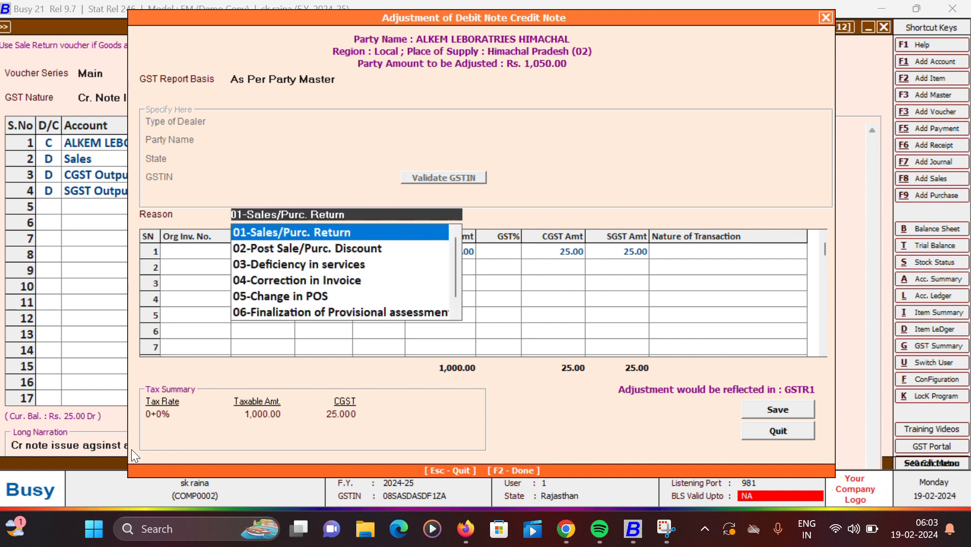
key(Down)
key(Down)
key(Down)
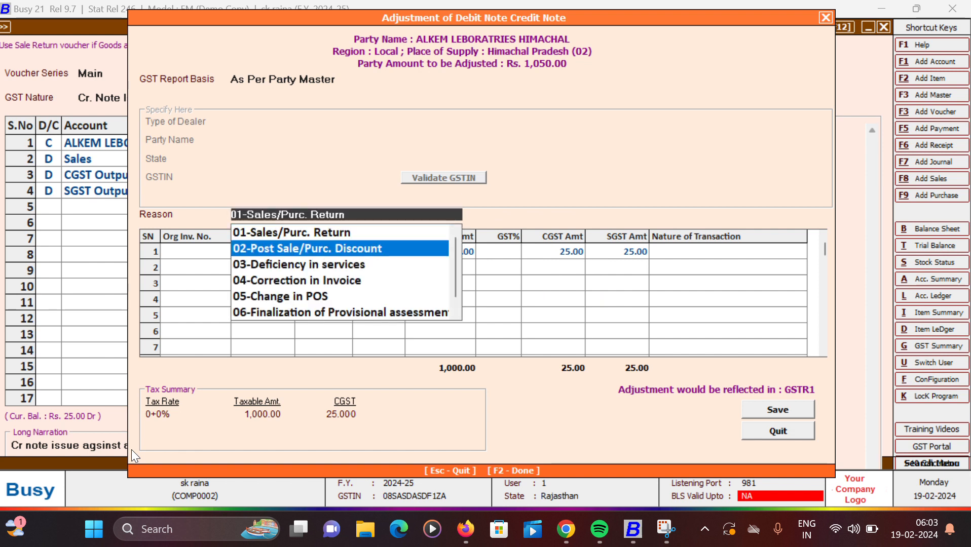
key(Return)
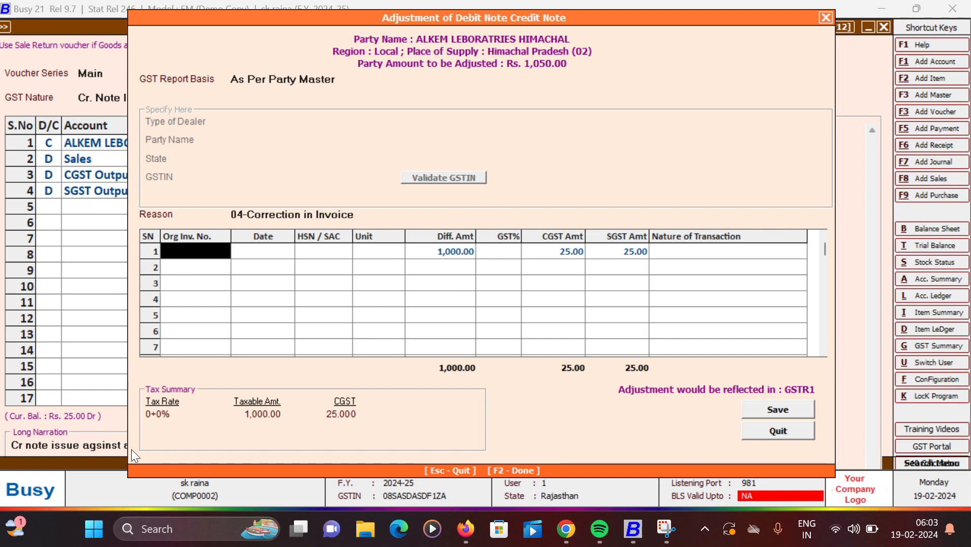
Step: Look up the original invoice number on File 22.pdf in Chrome, and enter 1/2024-25 on the first adjustment line in Busy
mouse_move(566, 528)
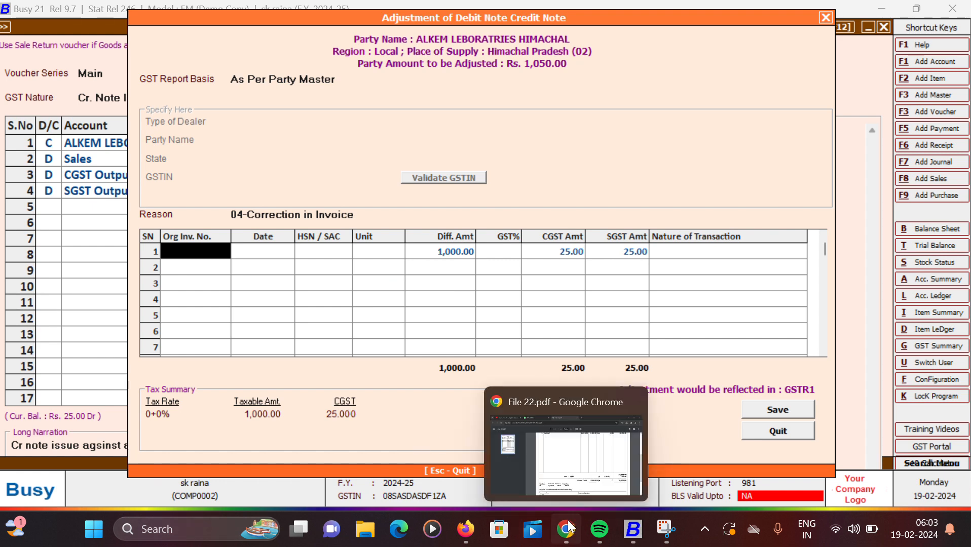
click(567, 459)
scroll(556, 325, up, 6)
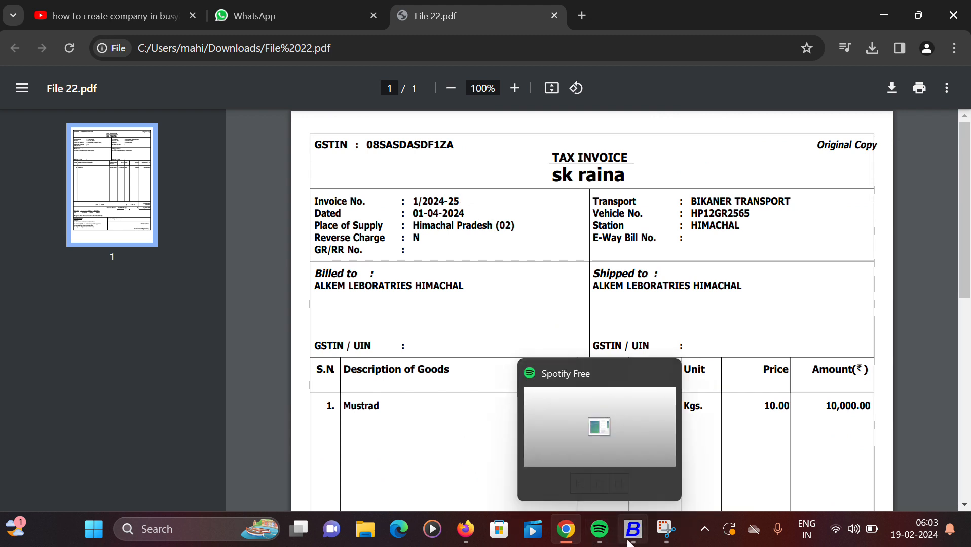
mouse_move(629, 539)
click(627, 467)
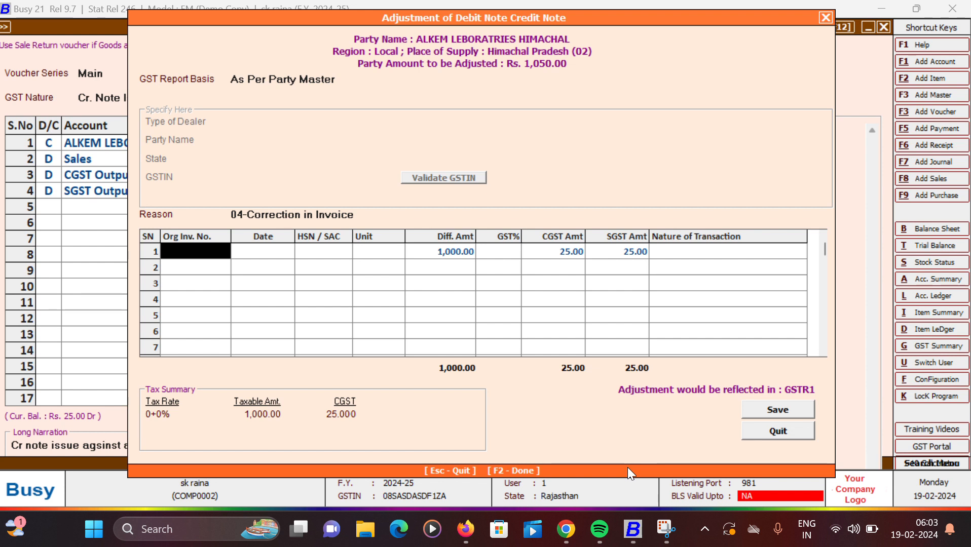
text(1)
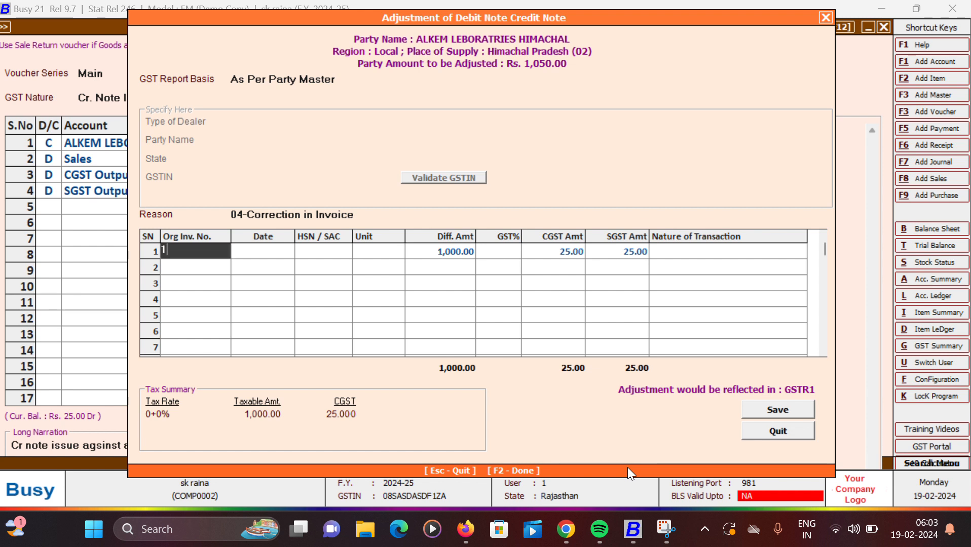
text(/2024)
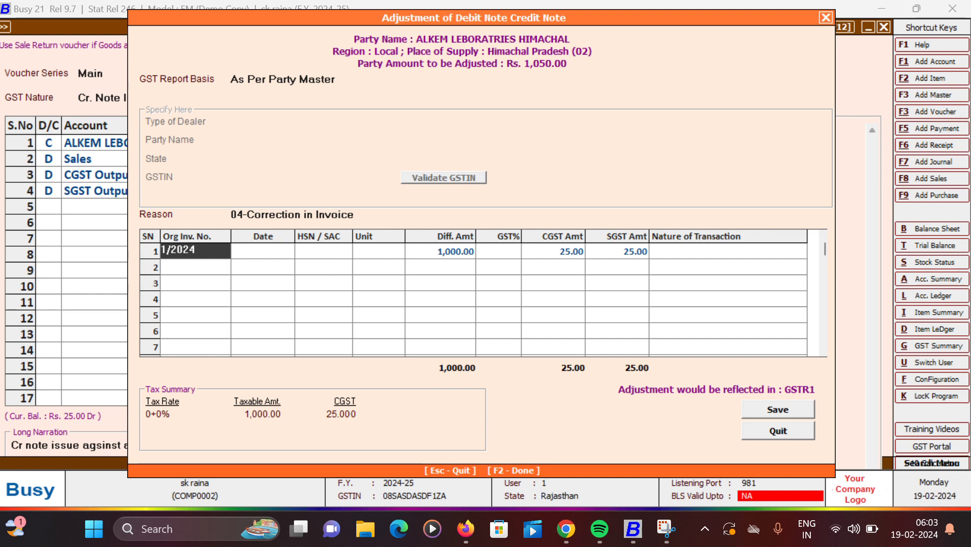
text(-25)
key(Return)
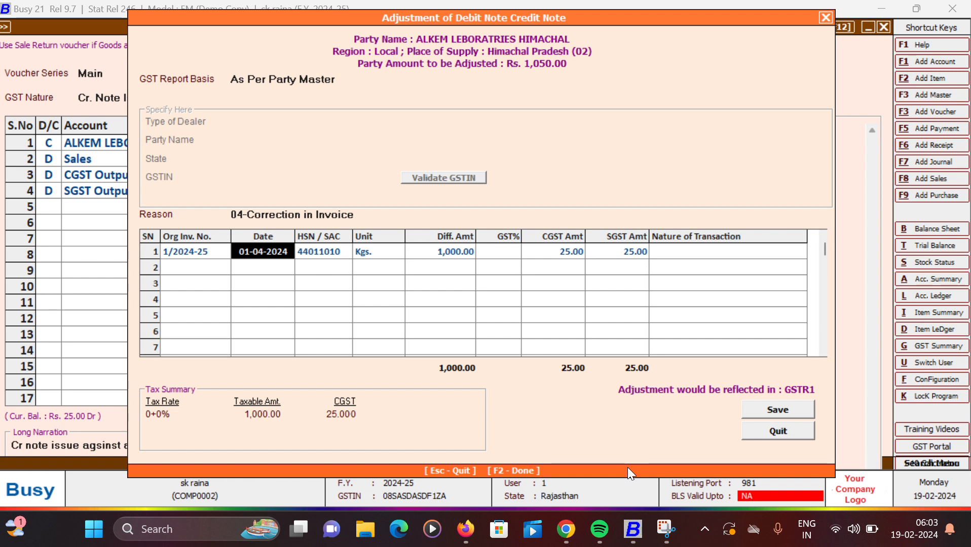
Step: Accept the date, HSN code, unit and difference amount on the first adjustment line, and set its GST rate to 5%
key(Return)
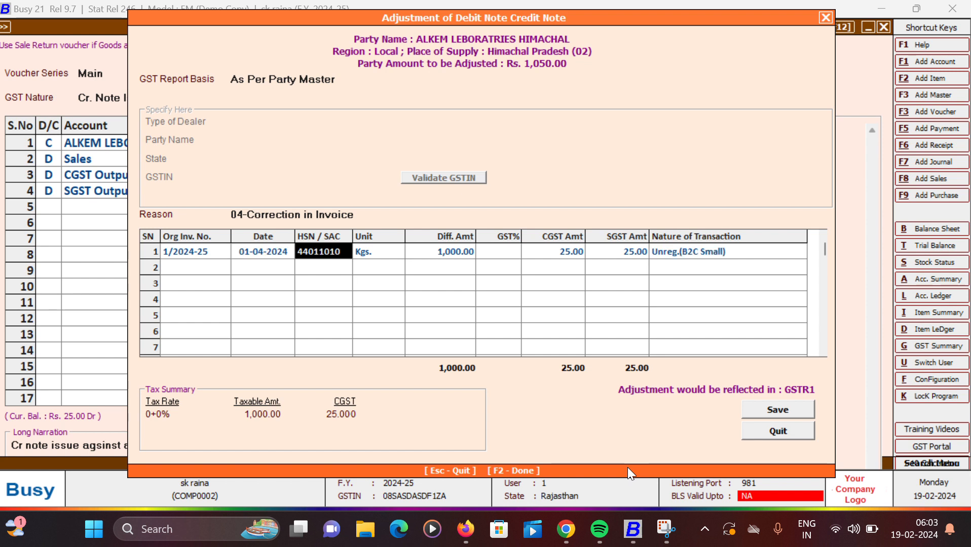
key(Return)
key(Return)
key(Return)
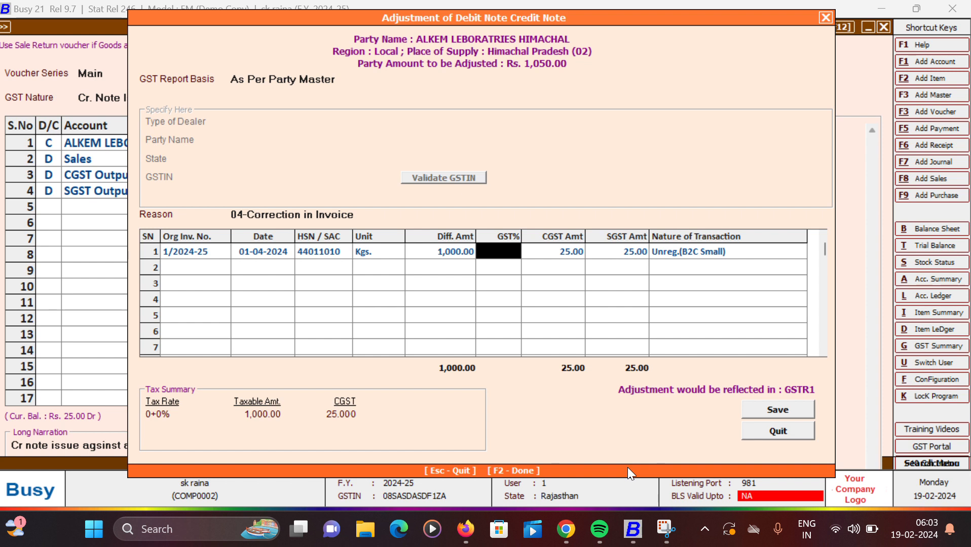
text(5)
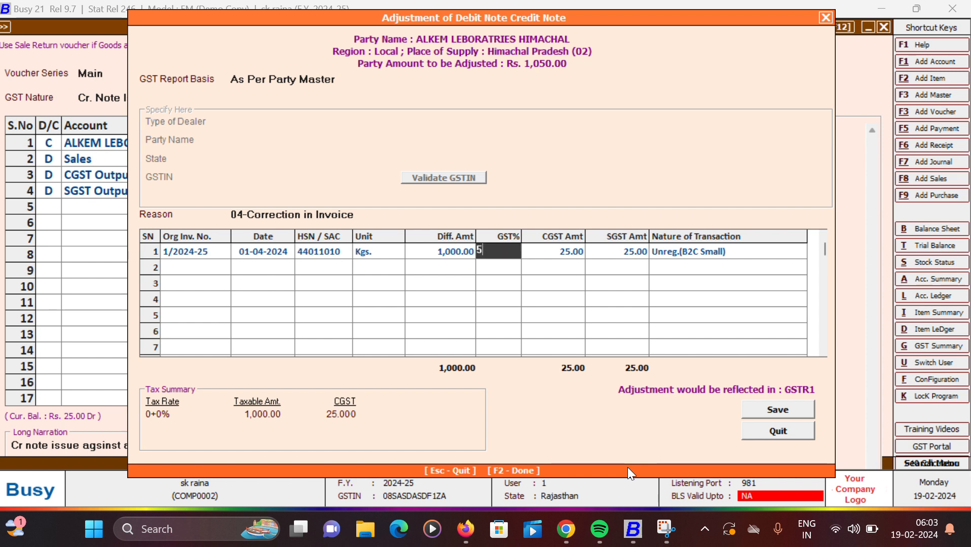
key(Return)
key(Return)
key(Return)
key(Return)
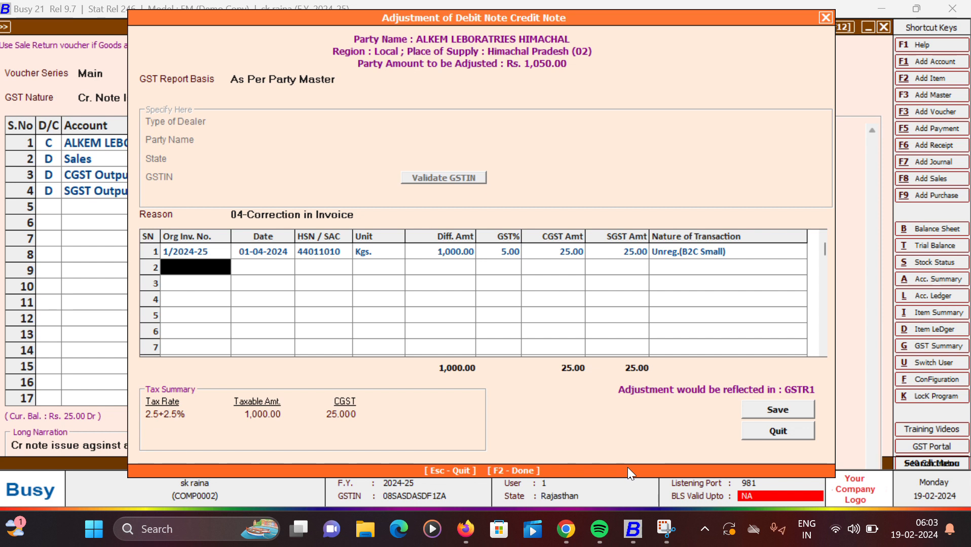
Step: Save the GST adjustment with the credit note, and quit the new blank voucher
key(Up)
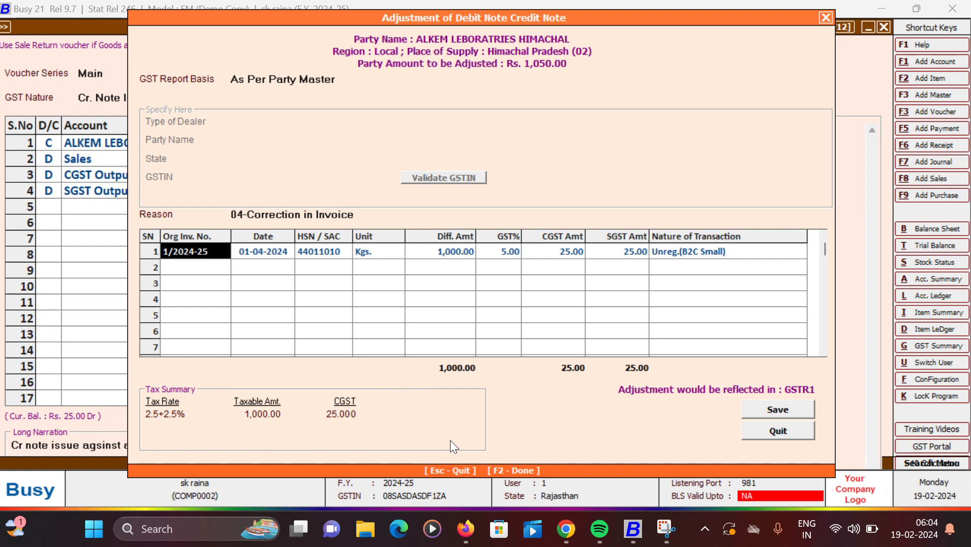
click(777, 409)
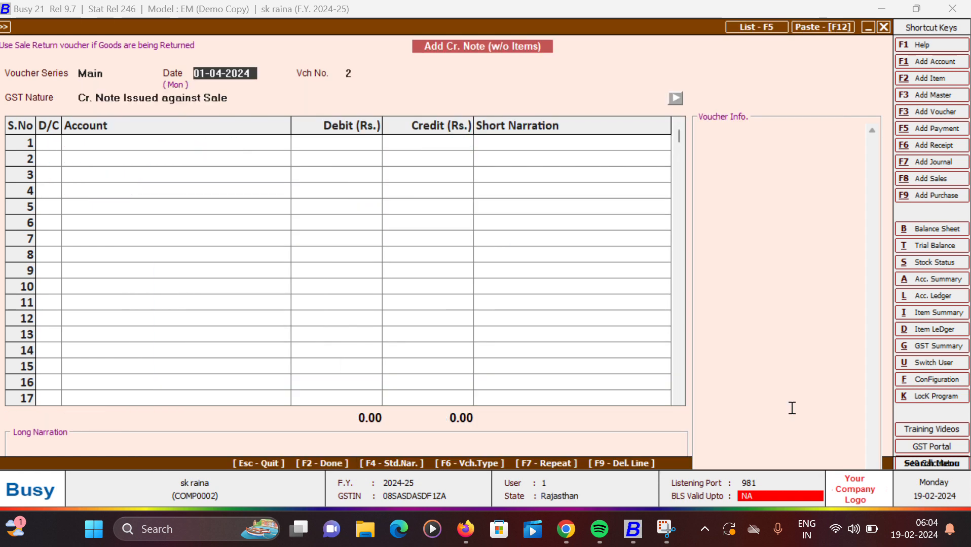
key(Escape)
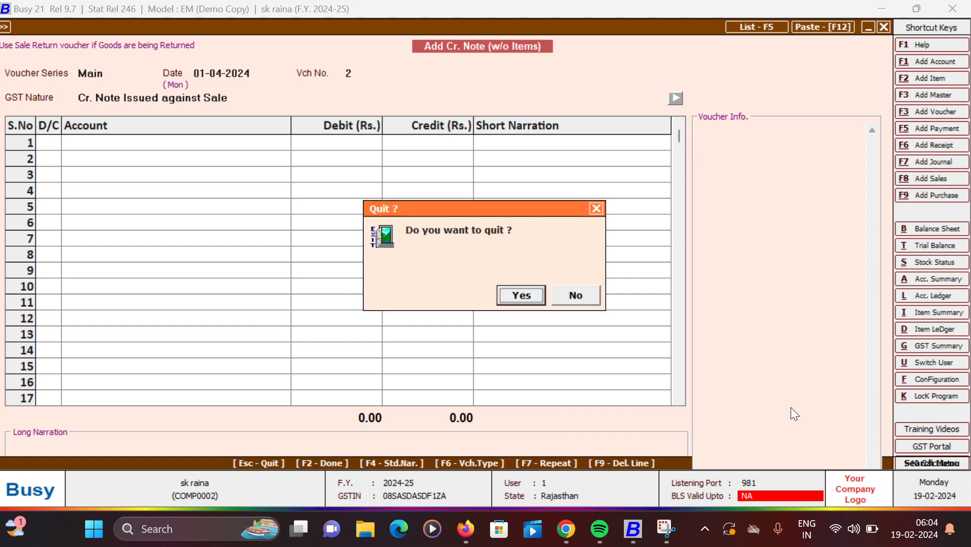
key(Return)
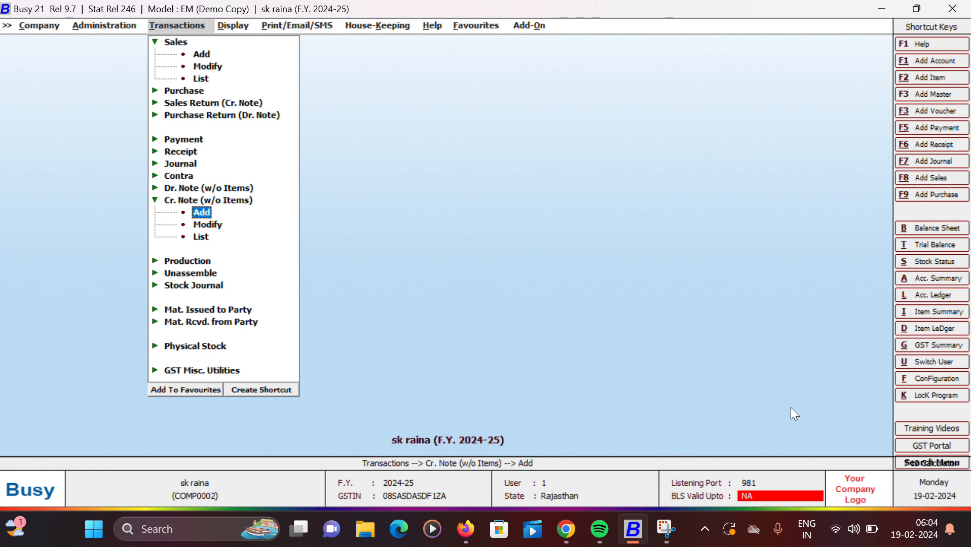
Step: Open credit note (w/o items) voucher 1 of the Main series, dated 01-04-2024, for modification
key(Down)
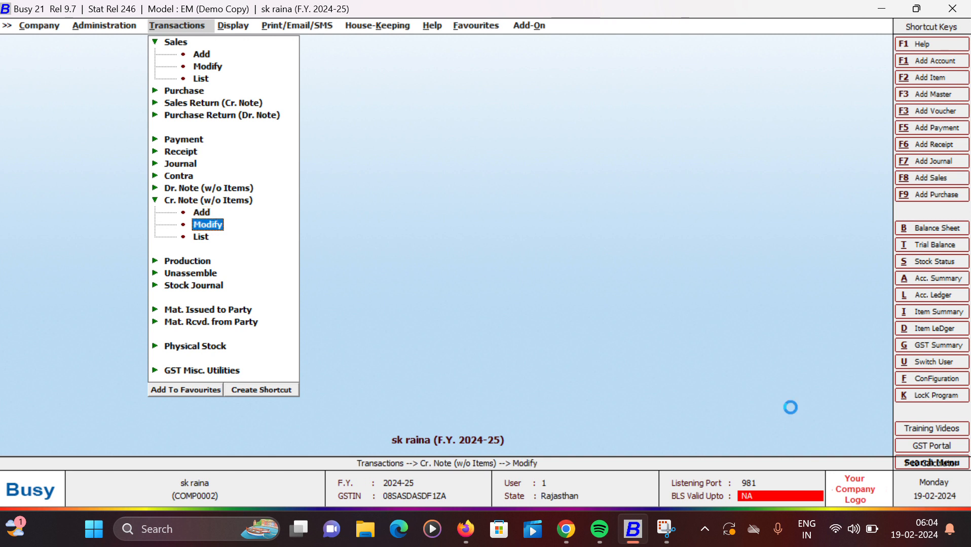
key(Return)
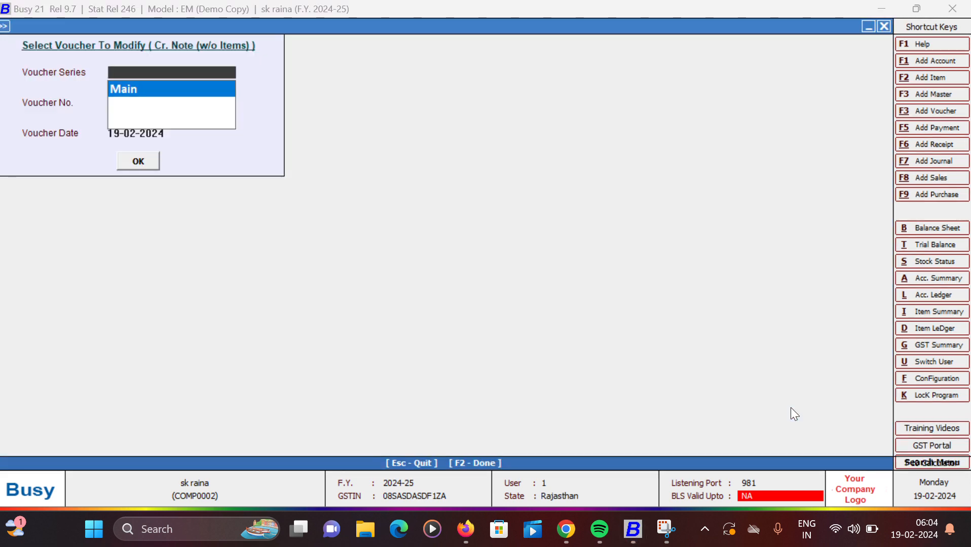
key(Return)
key(Return)
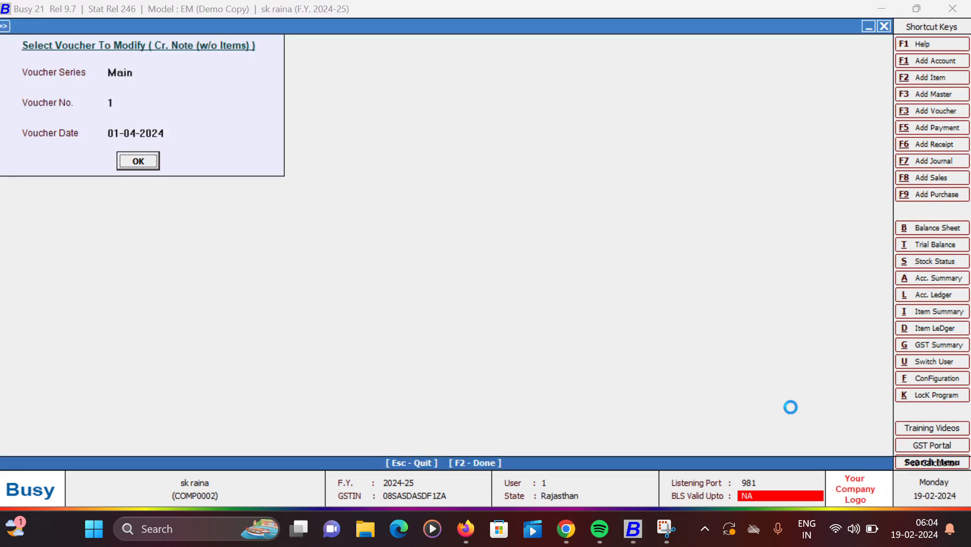
key(Return)
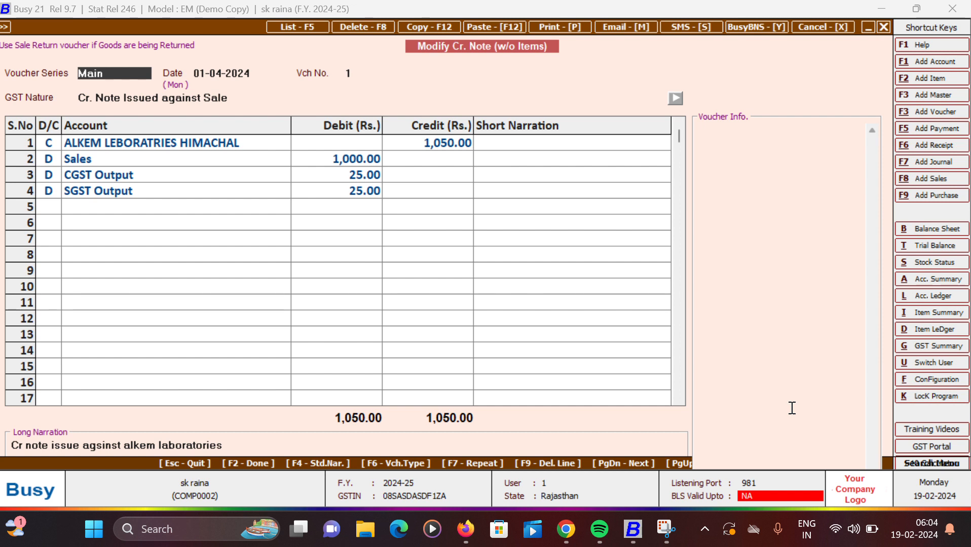
Step: Review the credit note's header fields and account entries, and quit the voucher without changing it
key(Return)
key(Return)
key(Return)
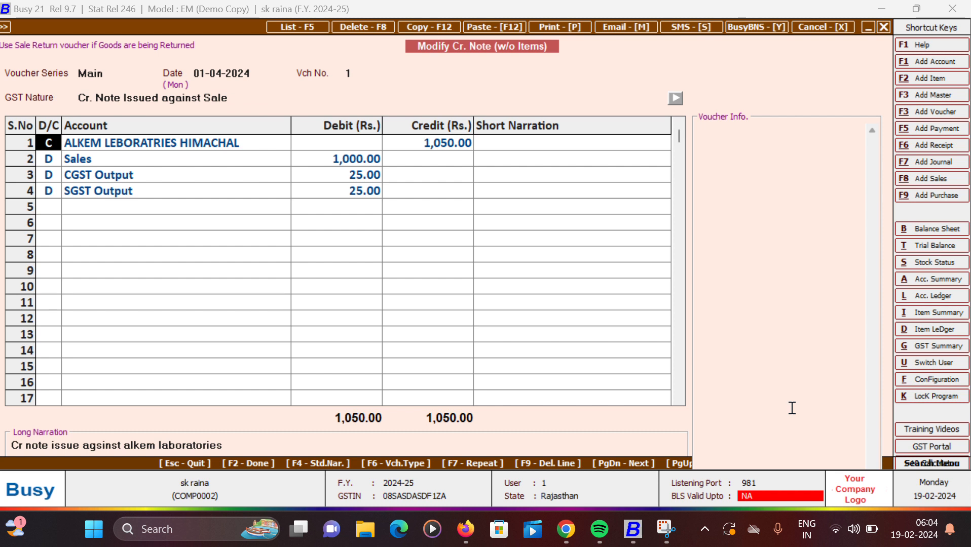
key(Escape)
key(Escape)
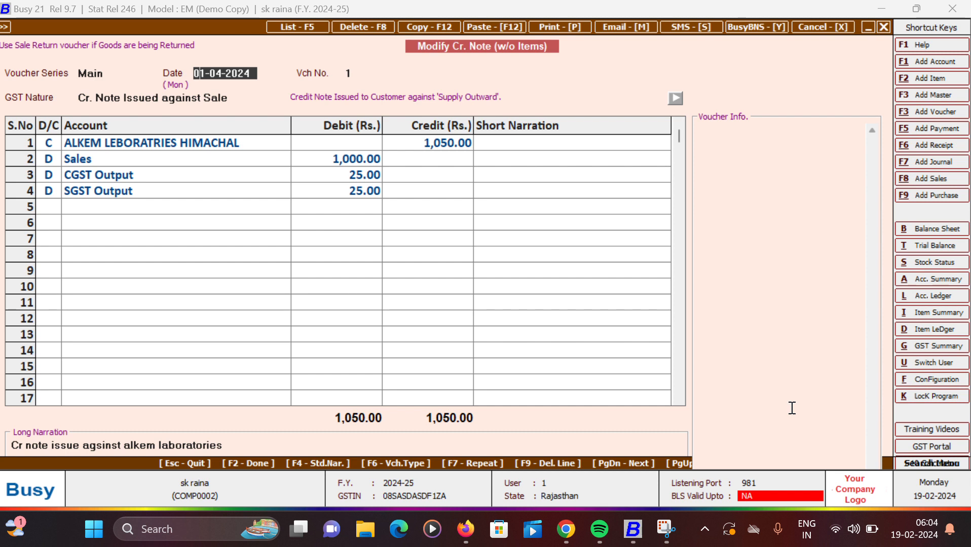
key(Escape)
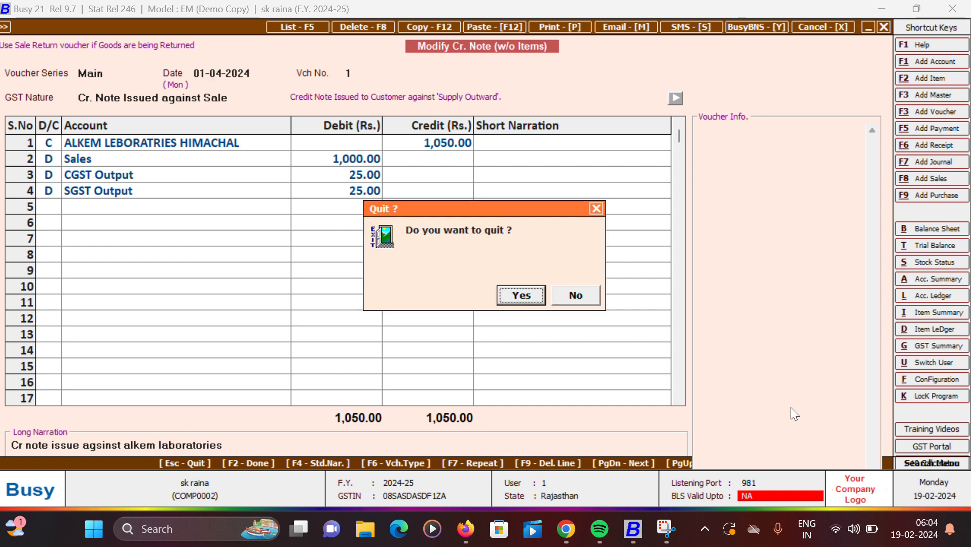
key(Return)
key(Escape)
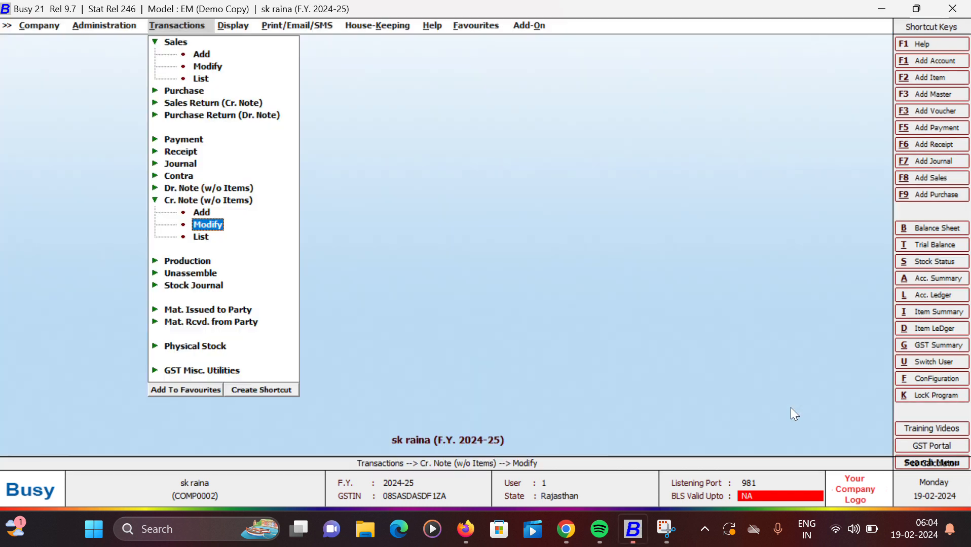
Step: List the credit notes (w/o items) on screen for all voucher series from 01-04-2024 to 02-04-2024, with accounts shown by name and the other options at their defaults
key(Down)
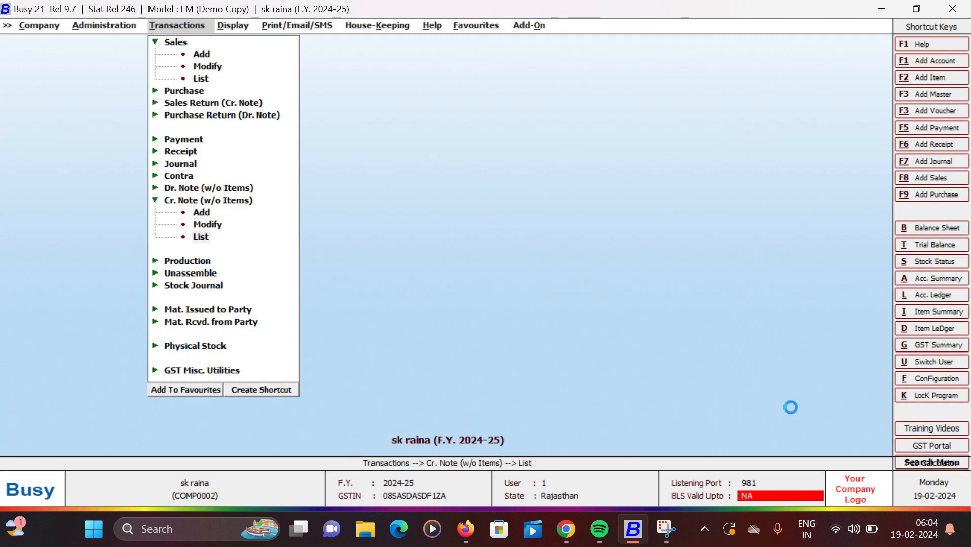
key(Return)
key(Return)
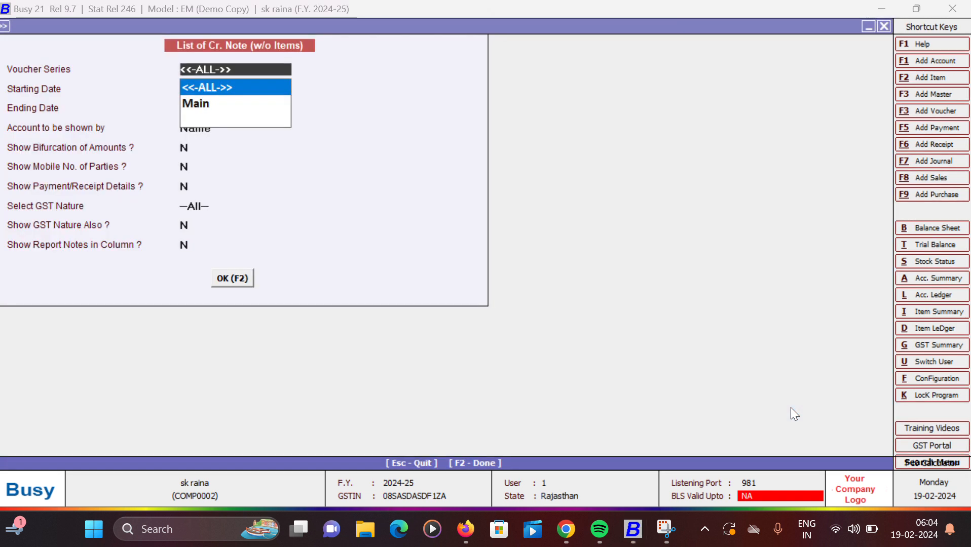
key(Return)
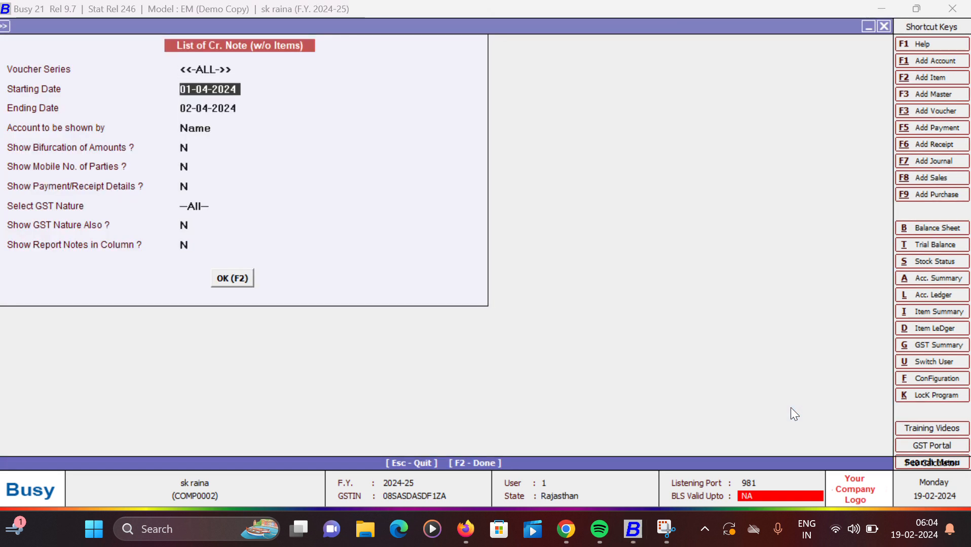
key(Return)
key(Return)
key(Return)
key(Return)
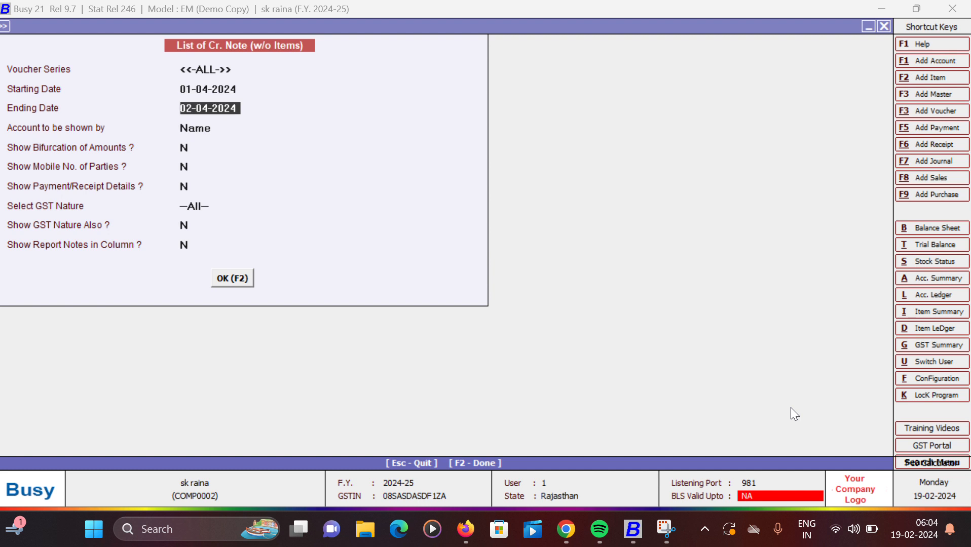
key(Return)
key(Return)
key(Return)
key(Return)
key(Return)
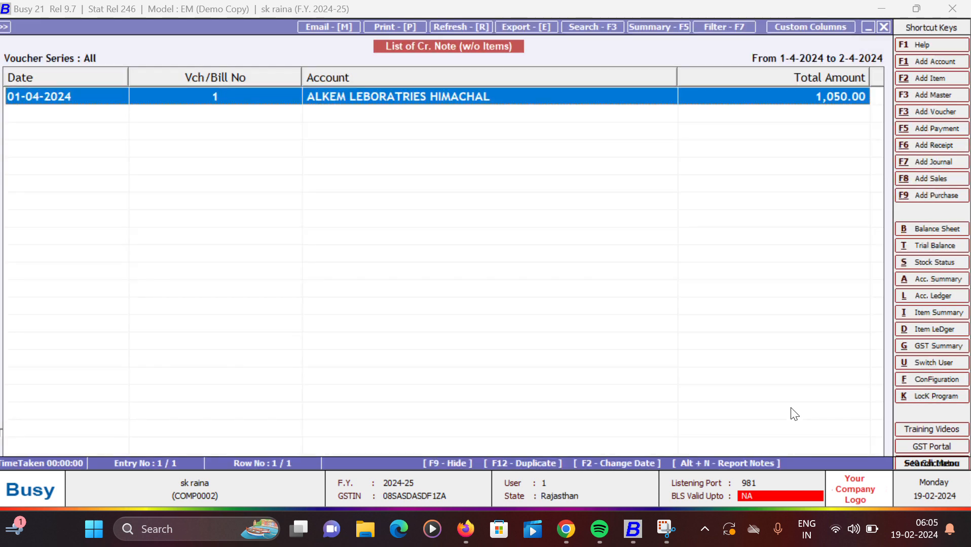
Step: Close the credit note list, its report options and the output choice, and return to the credit note (w/o items) Add entry
key(Escape)
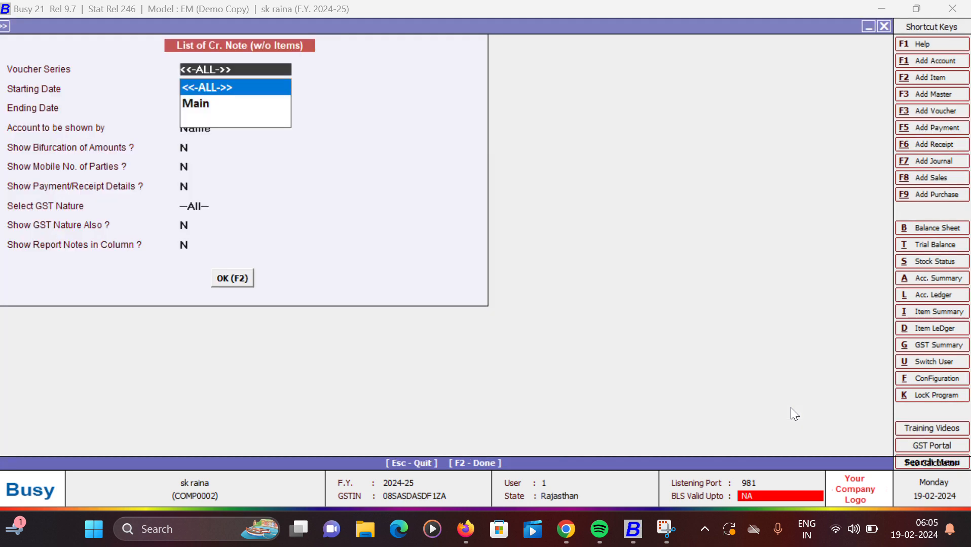
key(Escape)
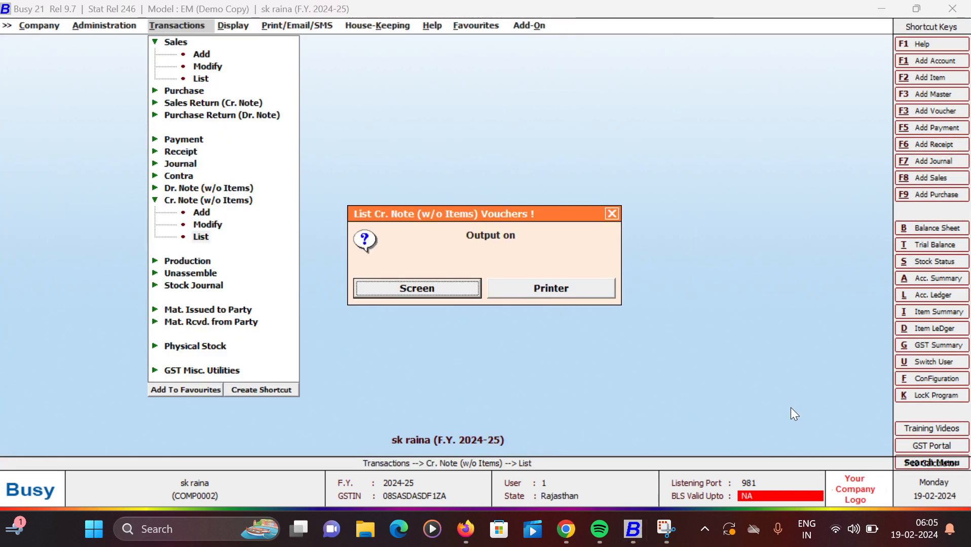
key(Escape)
key(Up)
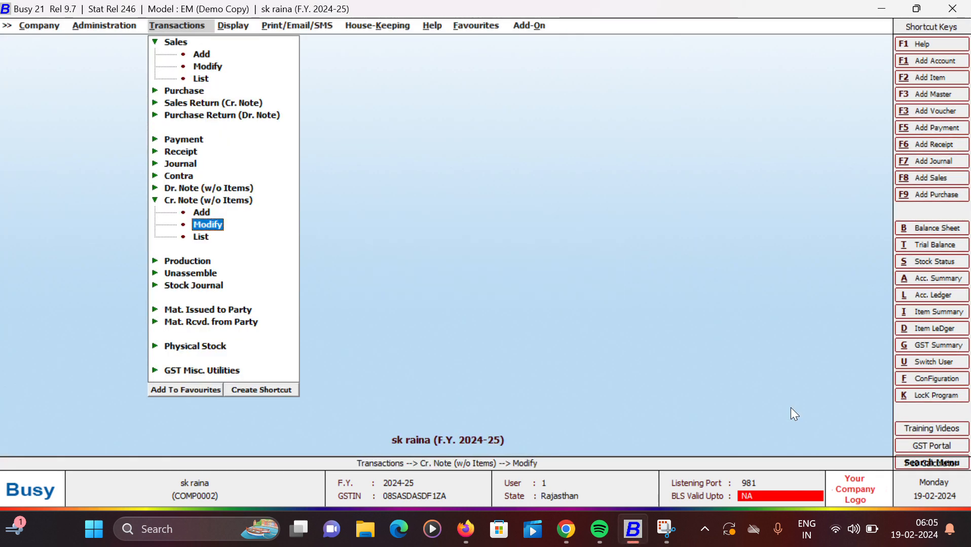
key(Up)
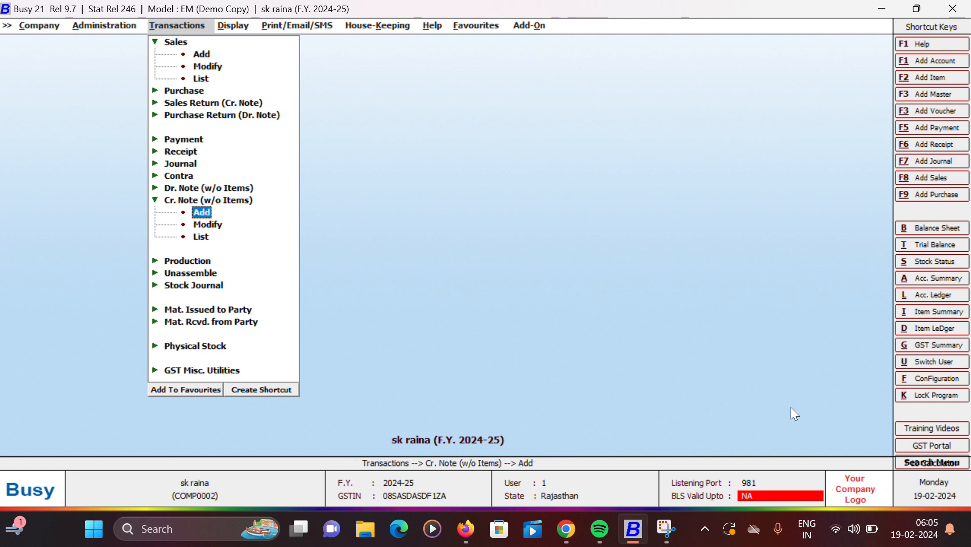